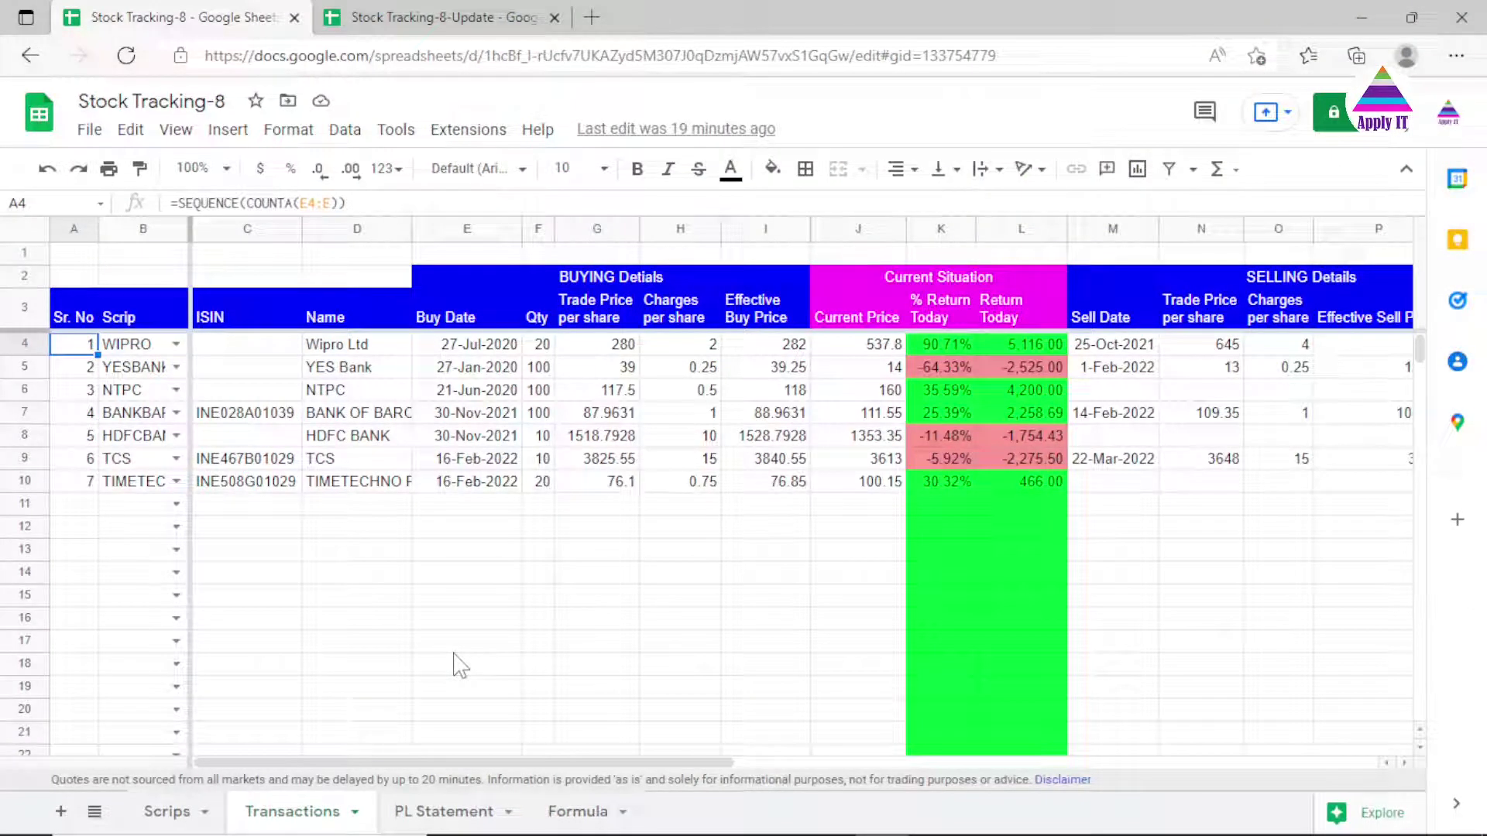
- Switch to the Stock Tracking-8-Update spreadsheet and examine the ISIN, Name, Target and Stop Loss columns of the Transactions sheet
{"action": "left_click", "coordinate": [392, 17]}
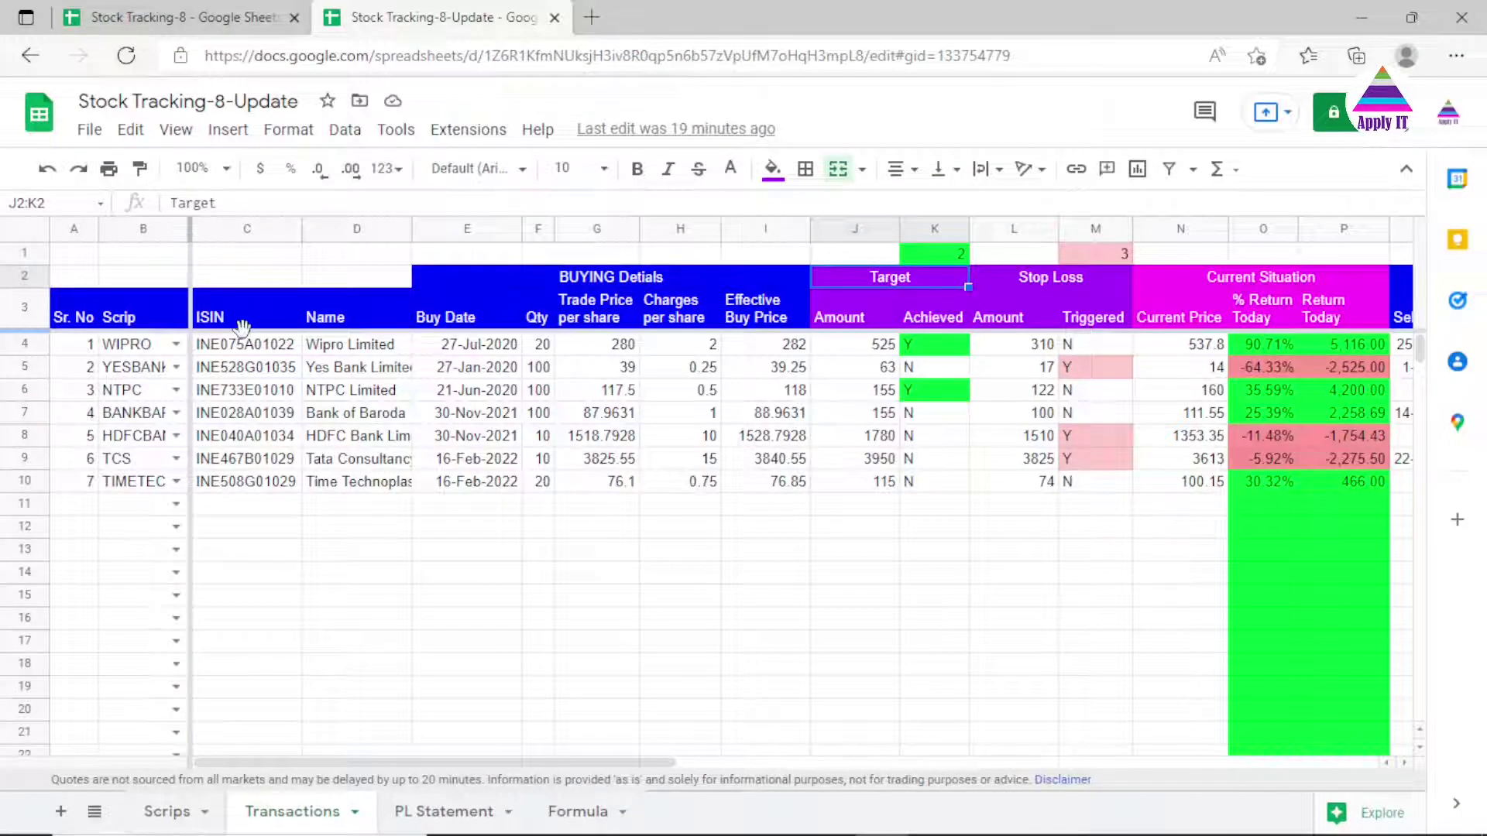
{"action": "key", "text": "super+shift+s"}
{"action": "left_click_drag", "start_coordinate": [189, 263], "coordinate": [416, 505]}
{"action": "left_click", "coordinate": [856, 229]}
{"action": "left_click", "coordinate": [951, 229]}
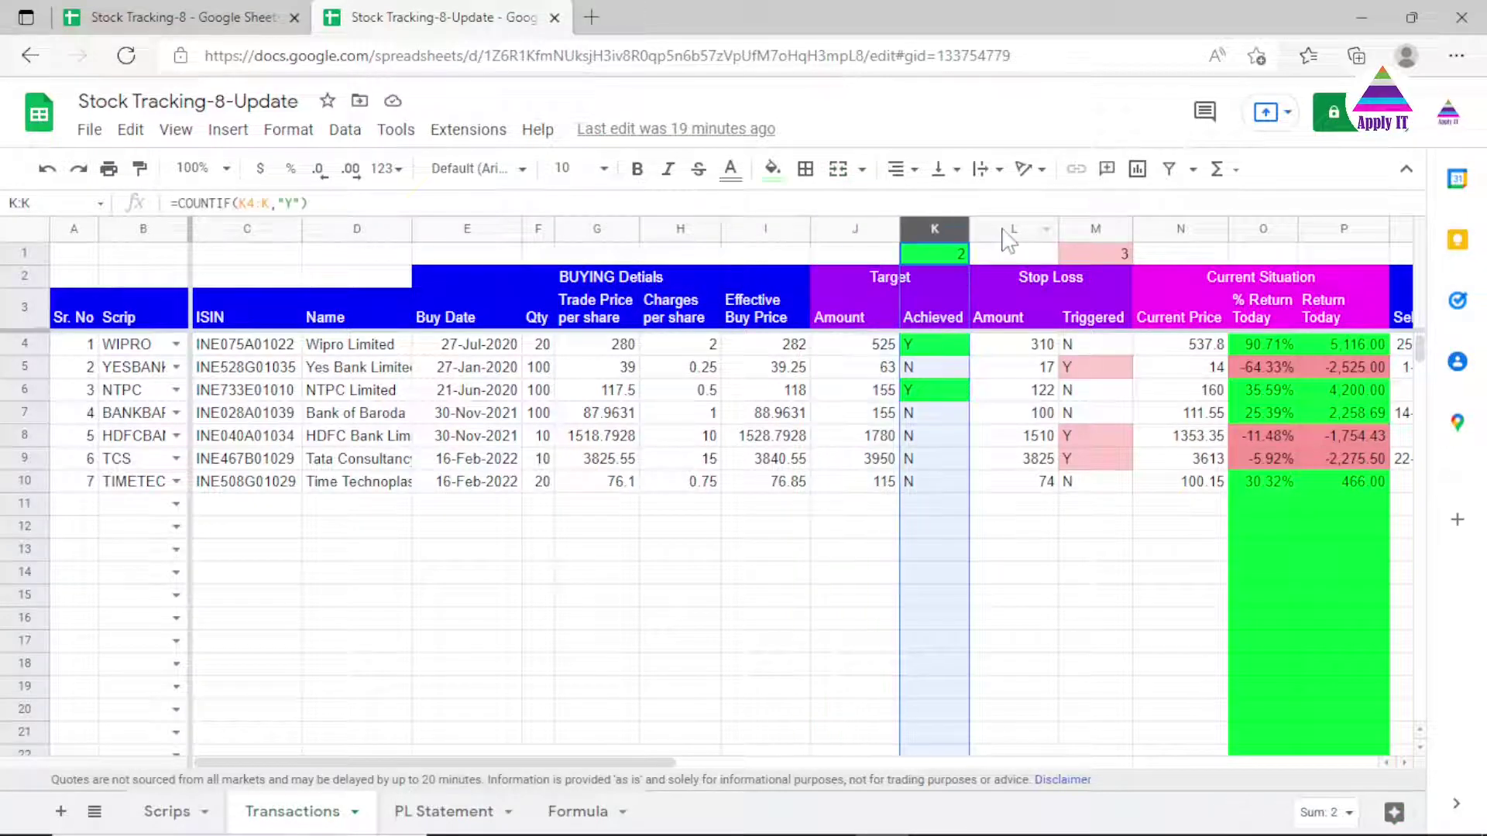
{"action": "left_click", "coordinate": [1007, 229]}
{"action": "left_click", "coordinate": [1077, 231]}
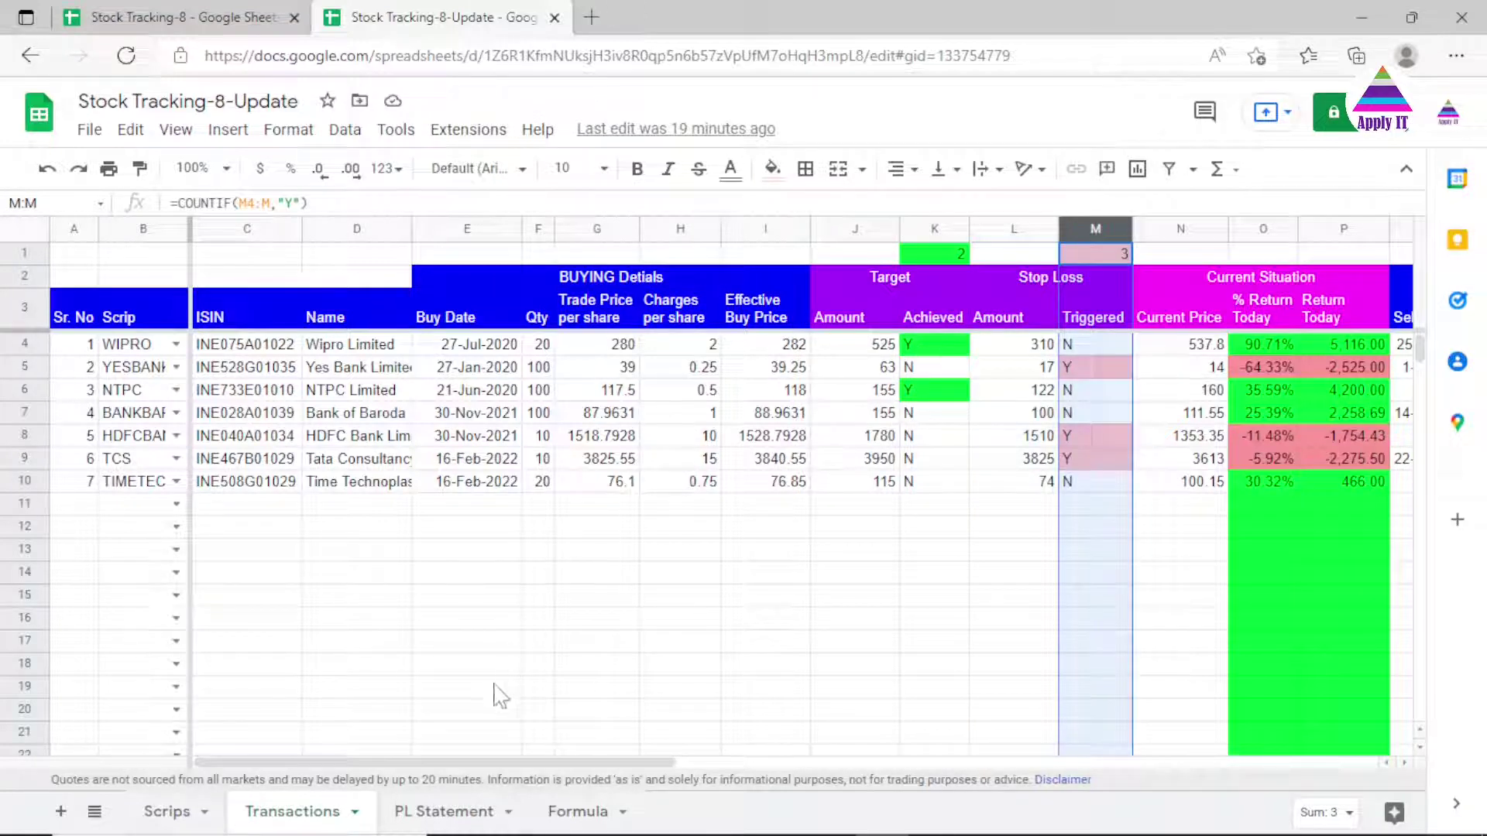
- Check the PL Statement sheet, and review the Effective Buy Price, Target and Stop Loss headings back in the Transactions sheet
{"action": "left_click", "coordinate": [454, 815]}
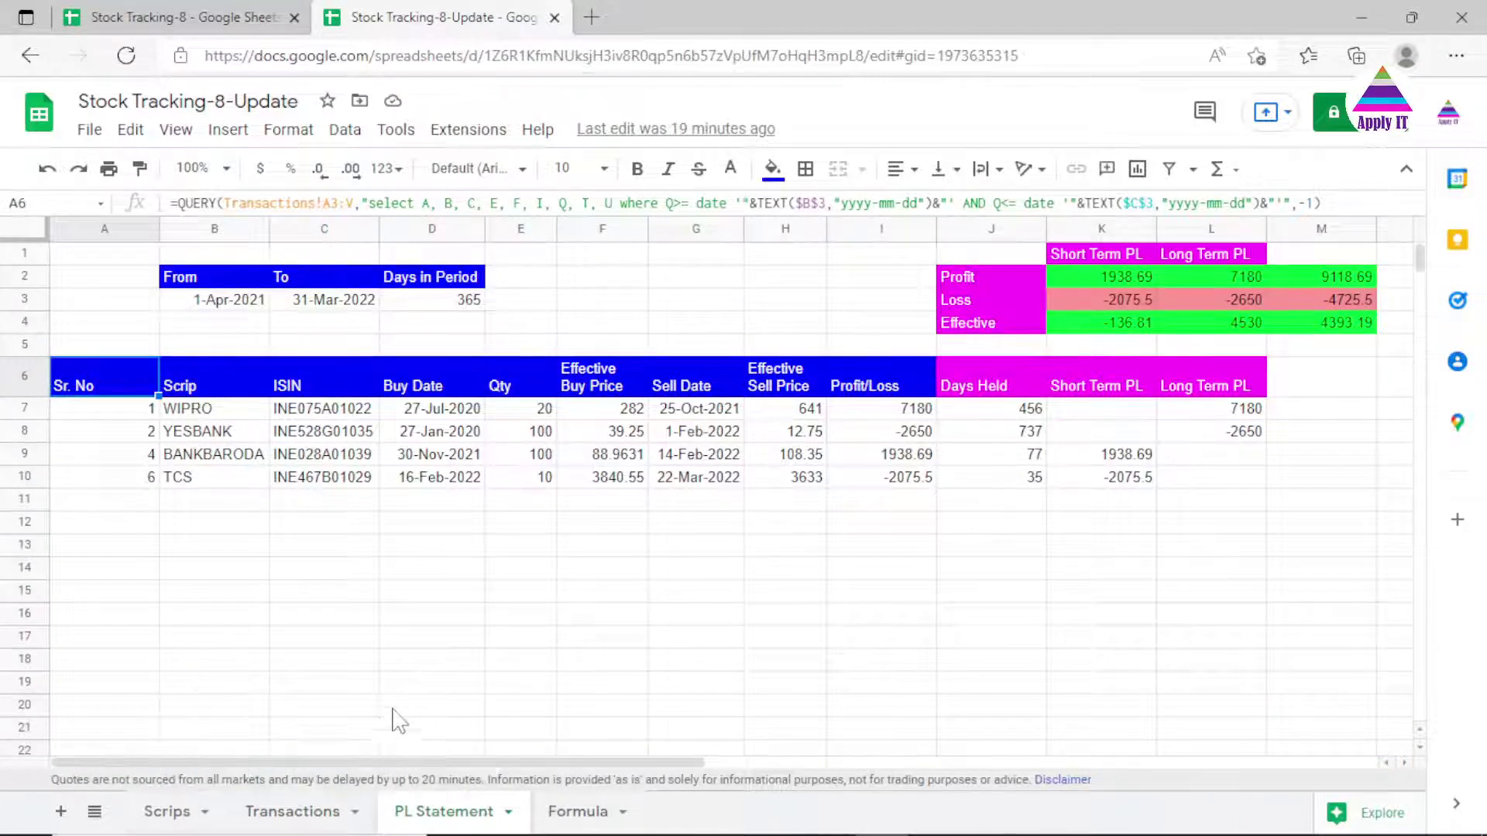
{"action": "left_click", "coordinate": [304, 813]}
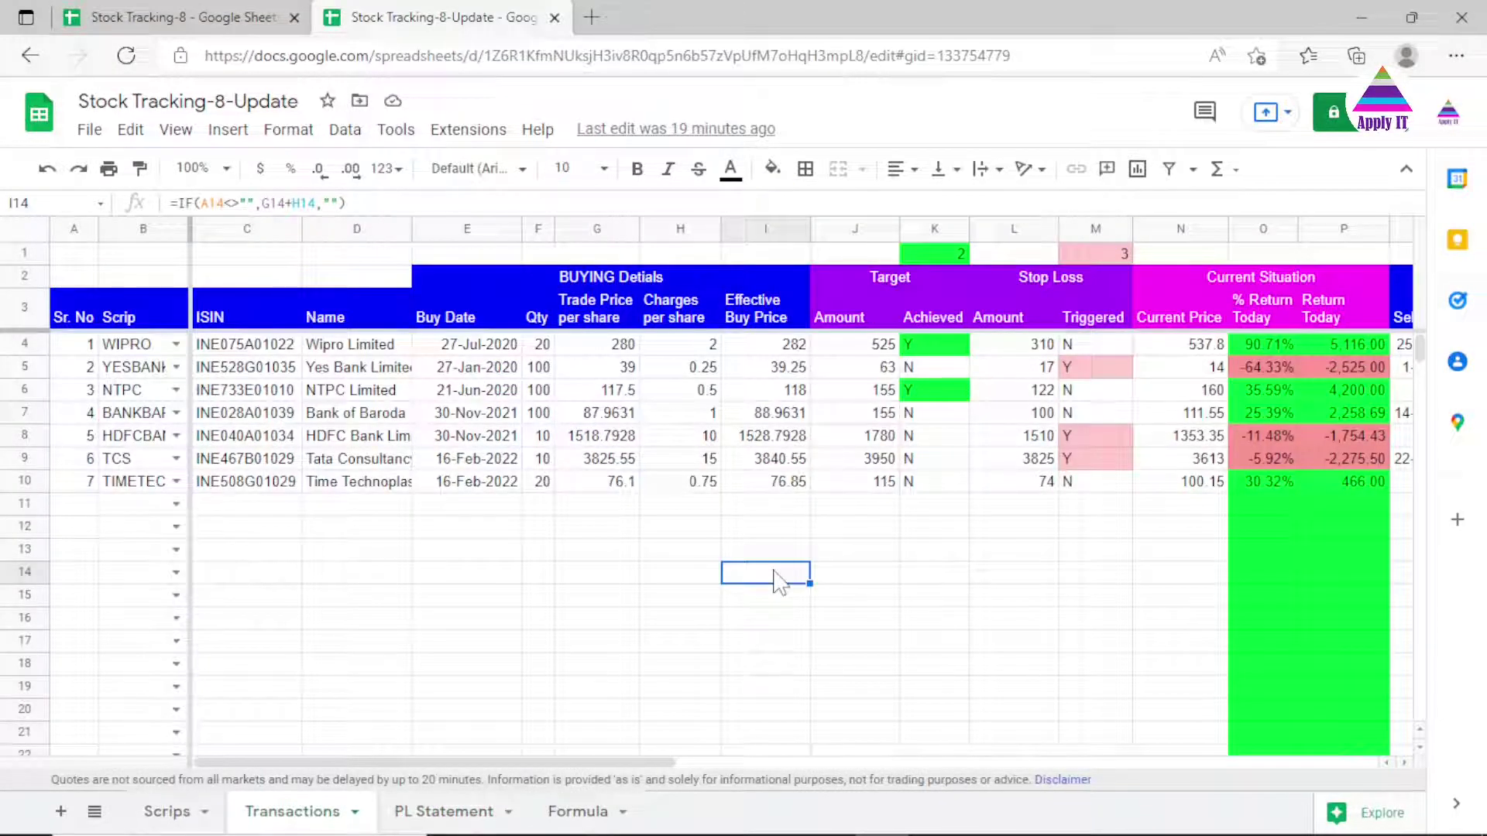
{"action": "left_click", "coordinate": [773, 230]}
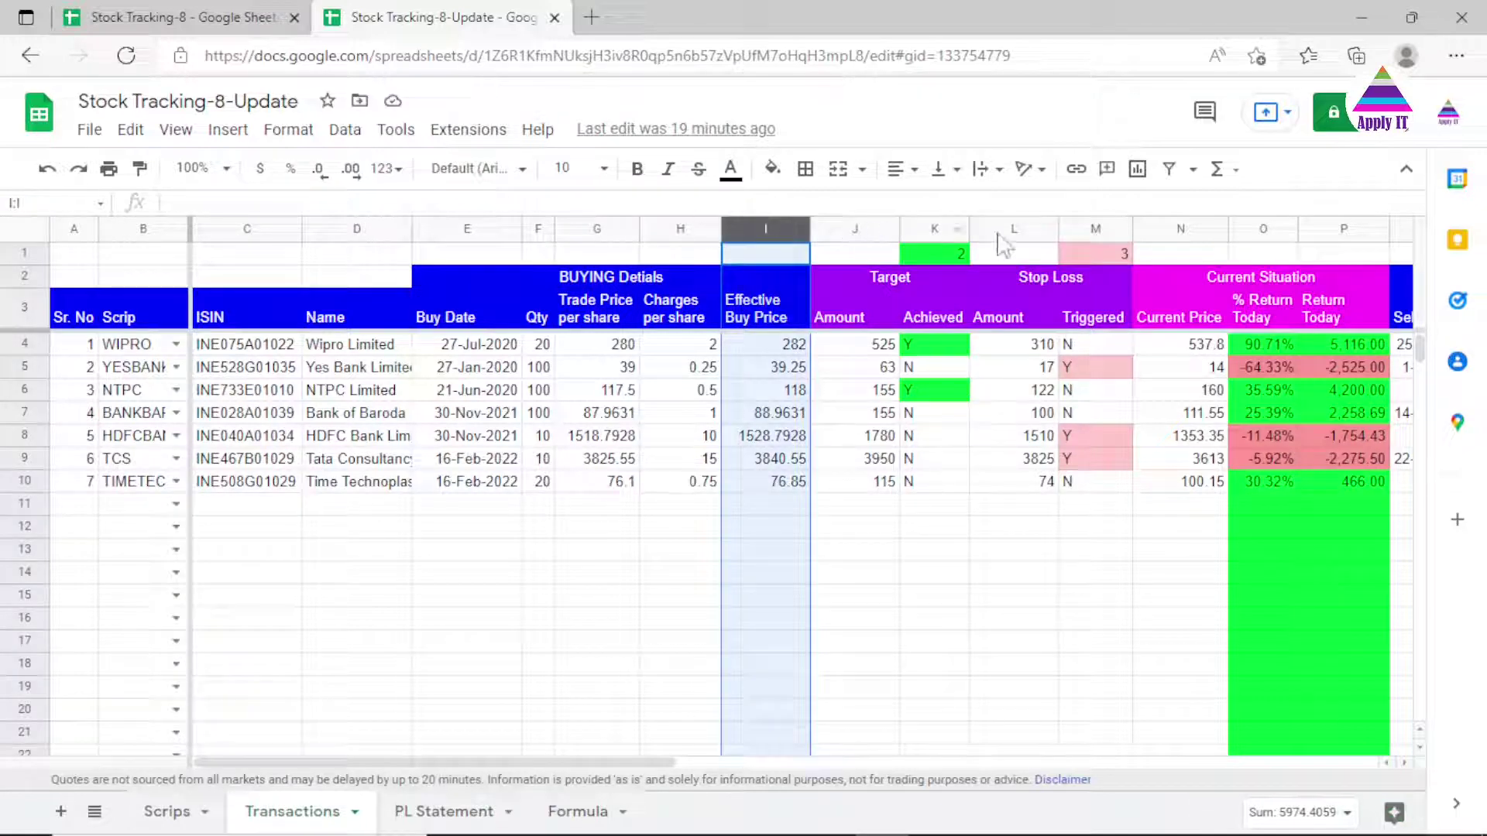
{"action": "left_click", "coordinate": [841, 321]}
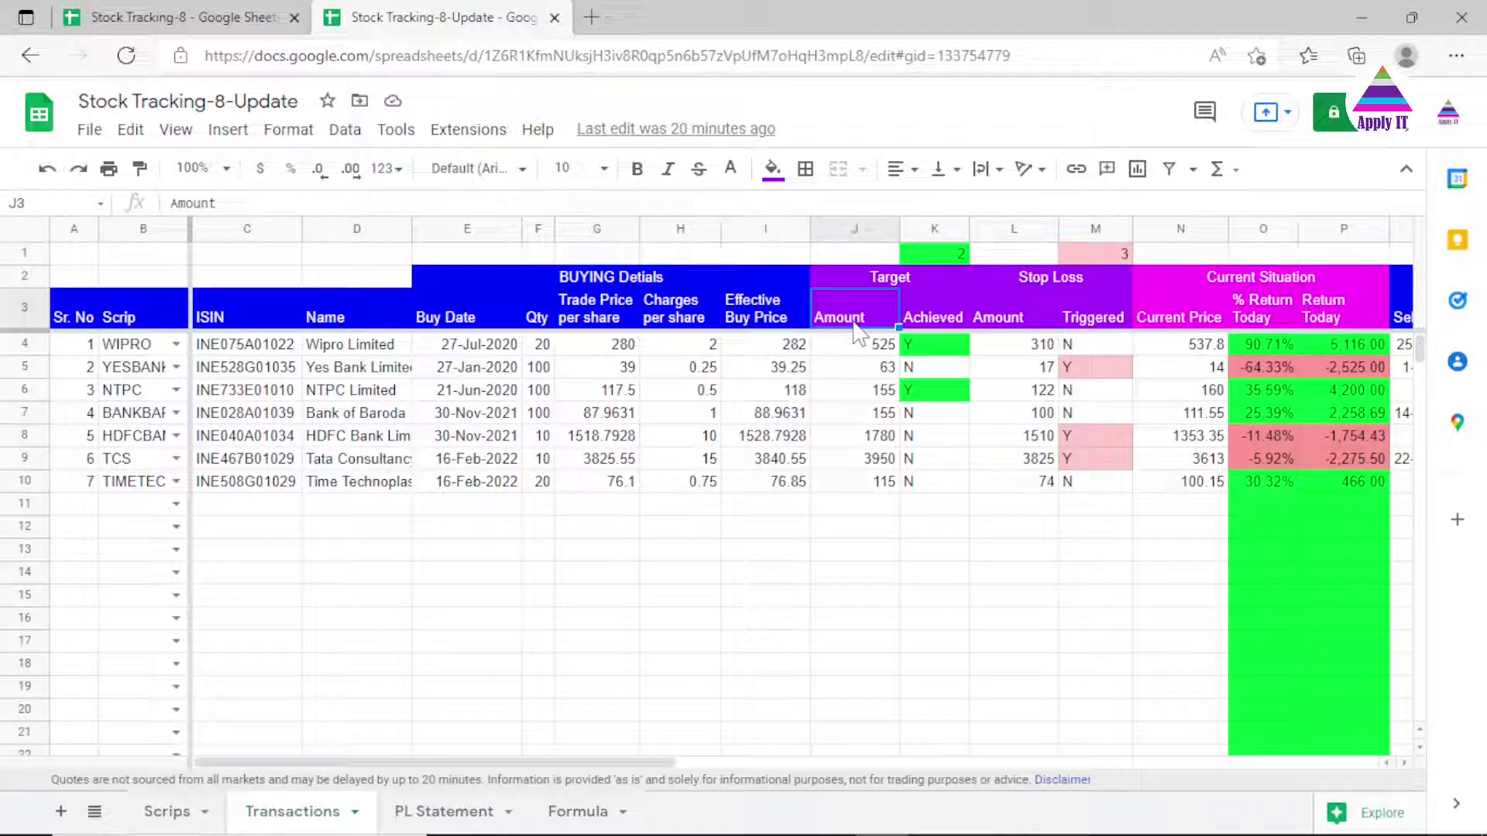
{"action": "left_click", "coordinate": [923, 327]}
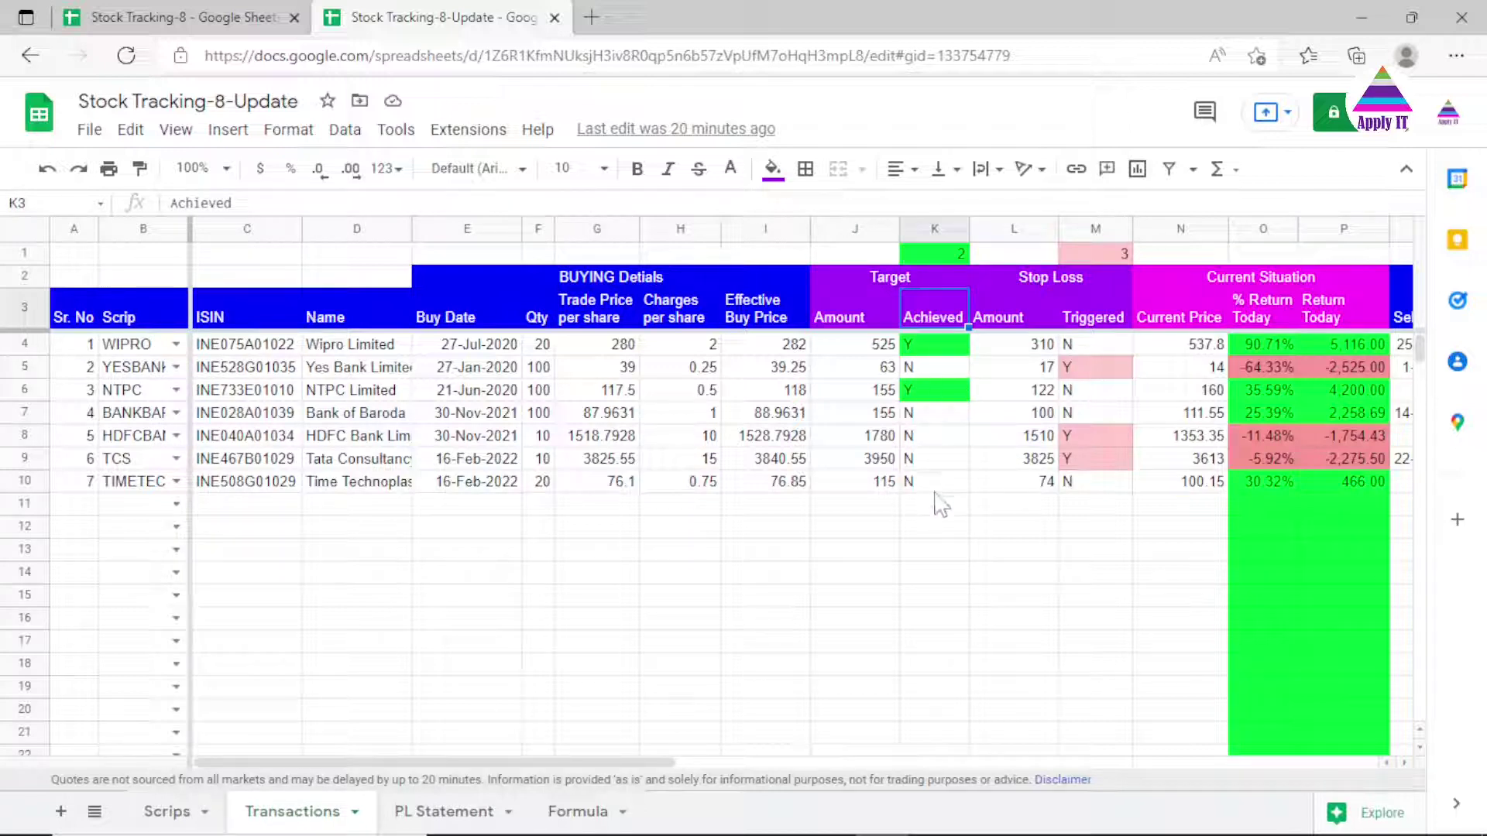
{"action": "left_click", "coordinate": [1017, 324]}
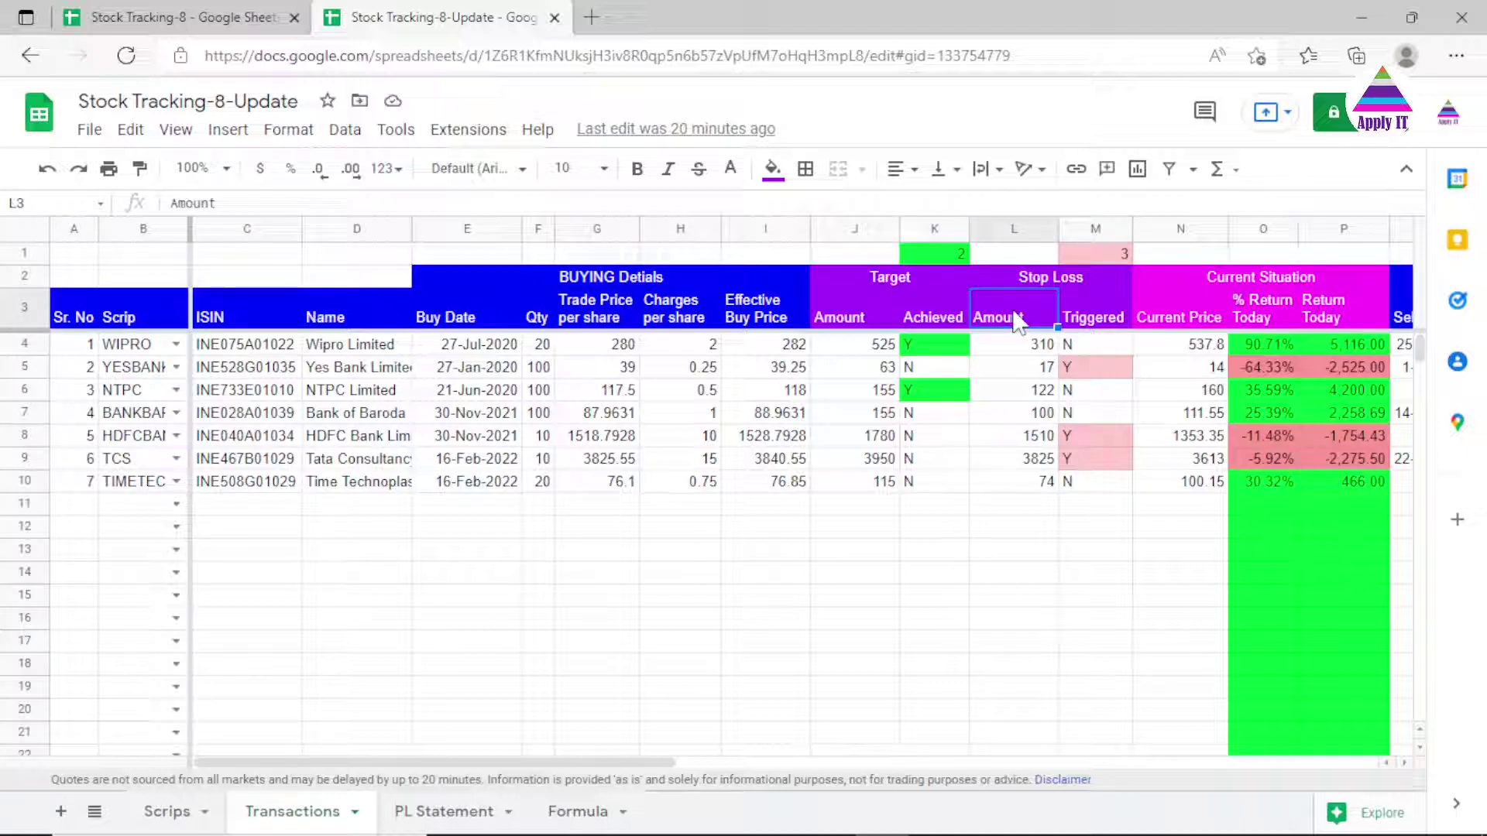
{"action": "left_click", "coordinate": [1095, 329]}
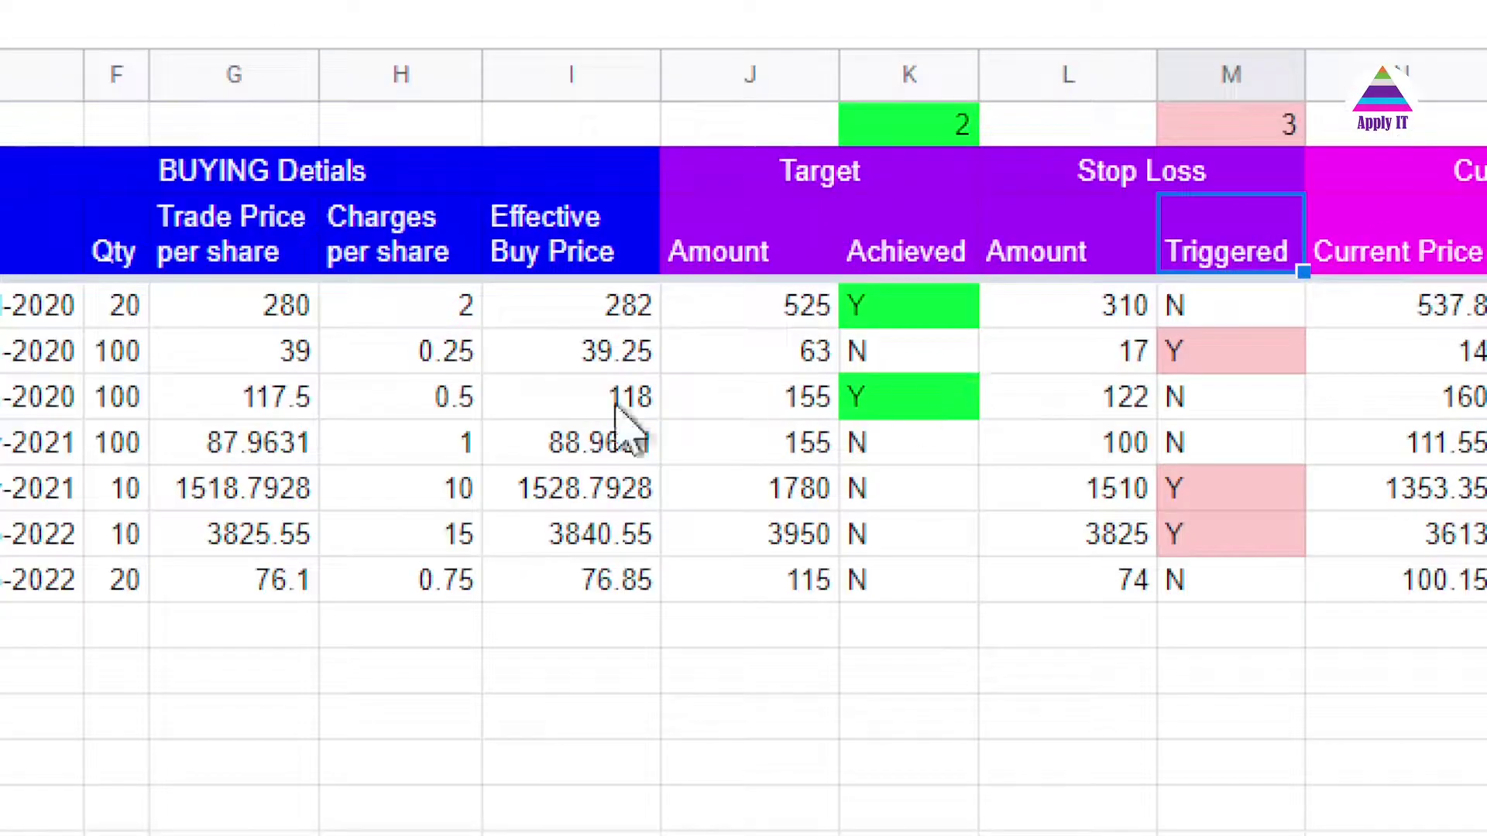
- Inspect the formula behind NTPC's target amount and leave the cell unedited
{"action": "scroll", "coordinate": [194, 406], "scroll_direction": "left", "scroll_amount": 5}
{"action": "scroll", "coordinate": [197, 419], "scroll_direction": "left", "scroll_amount": 1}
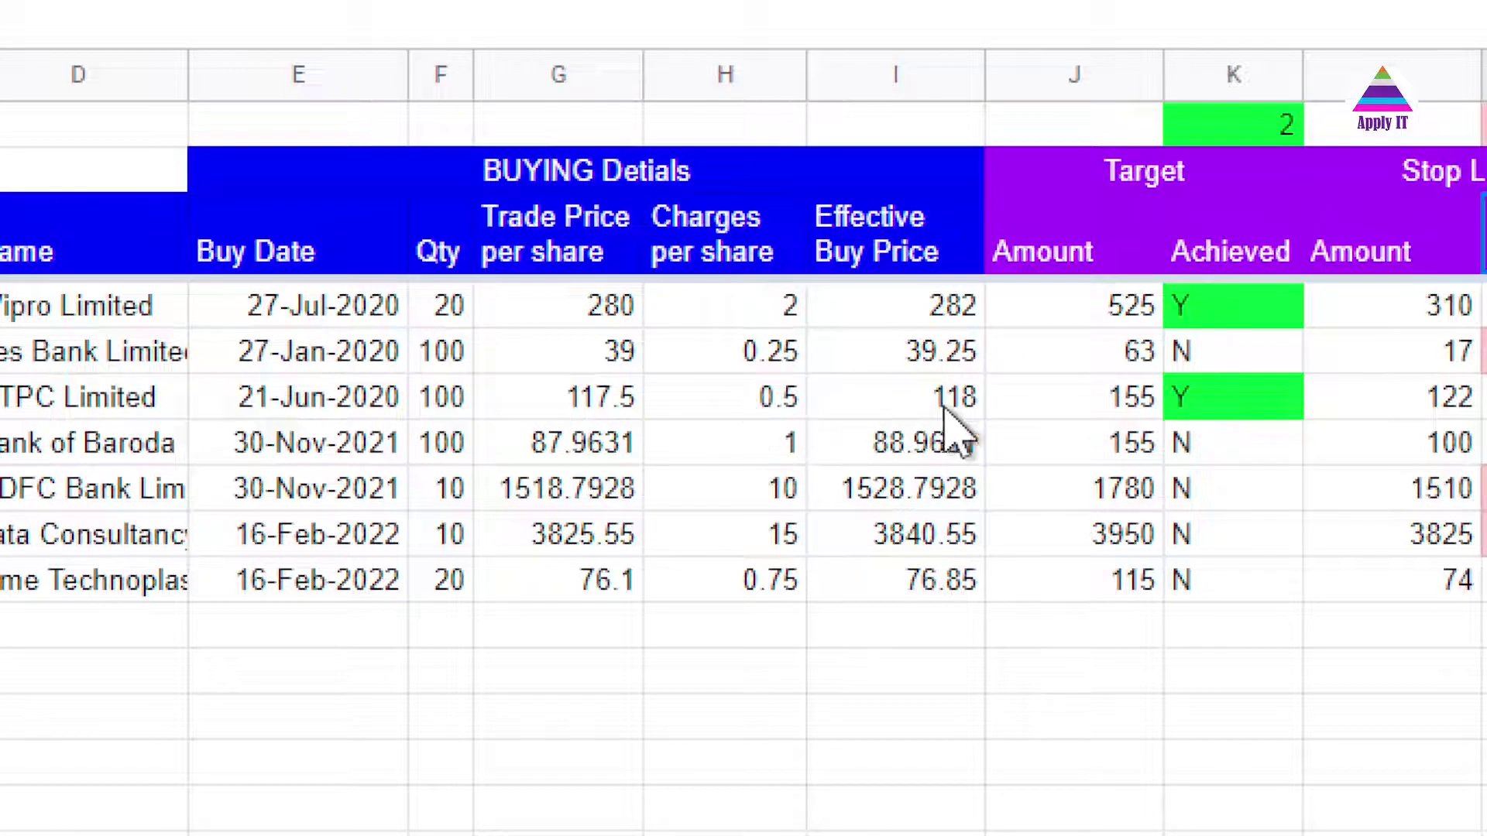
{"action": "left_click", "coordinate": [999, 399]}
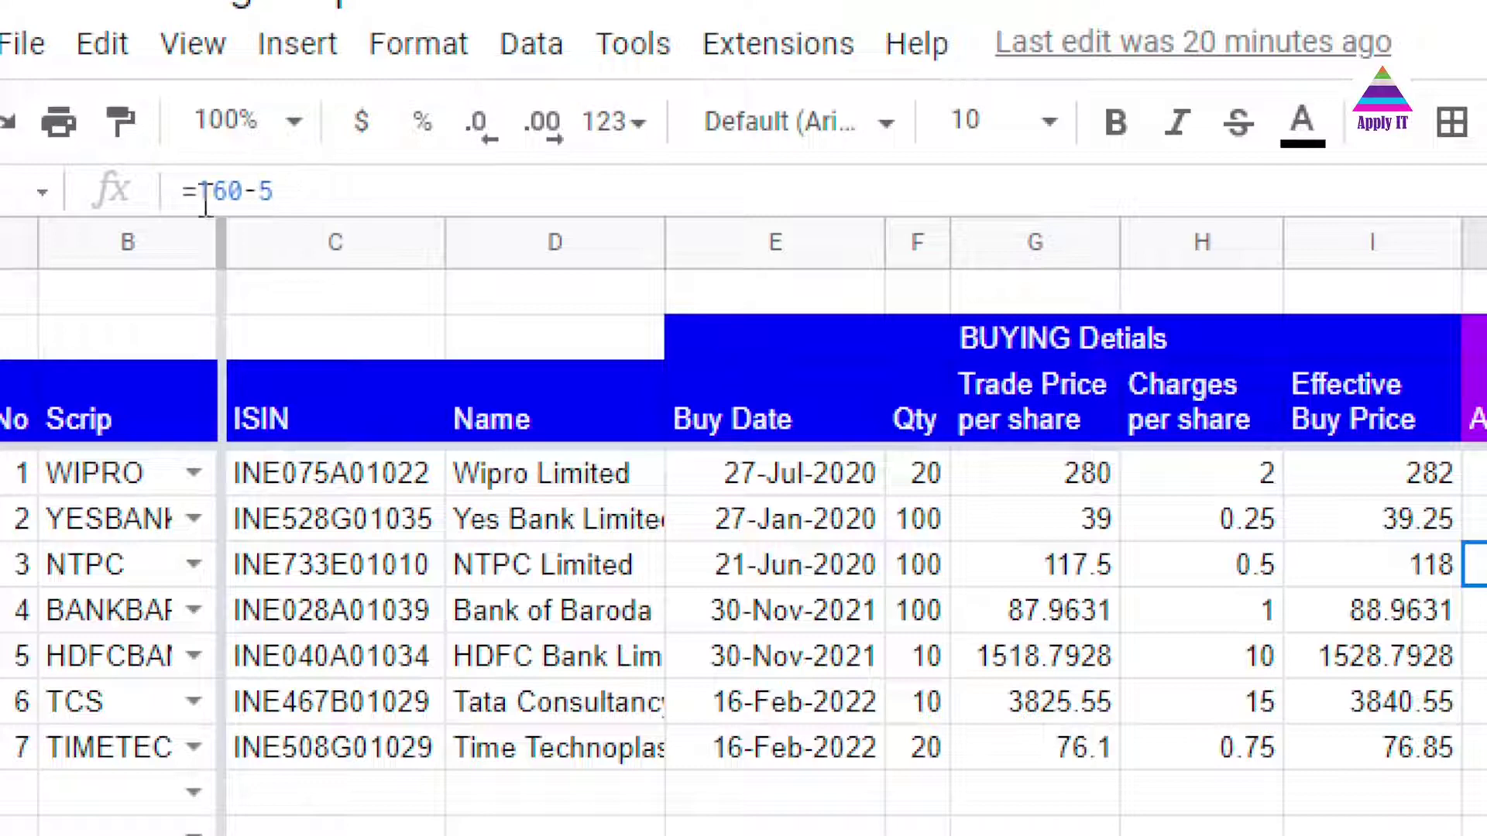
{"action": "left_click", "coordinate": [272, 194]}
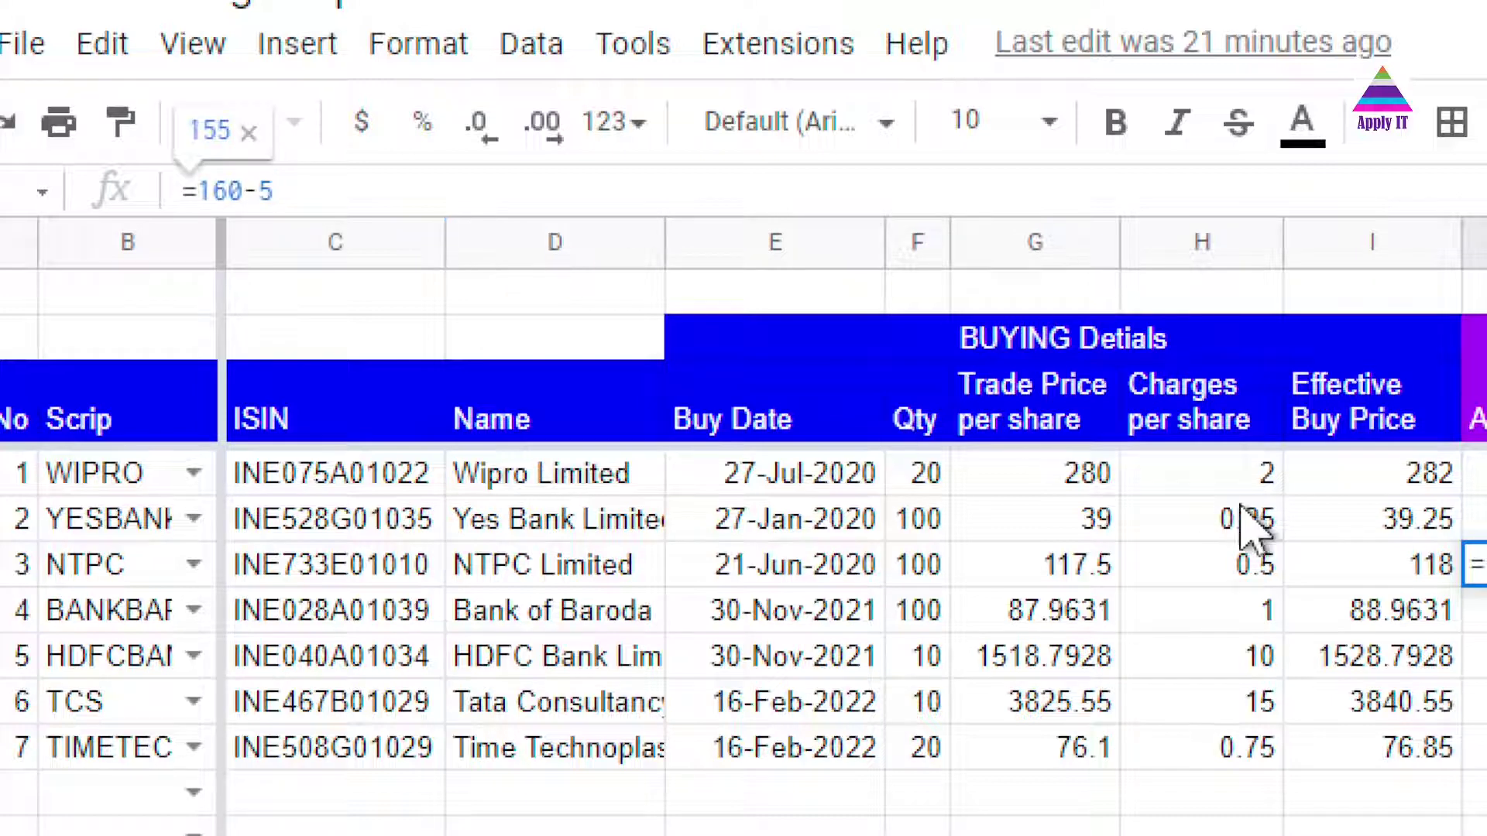
{"action": "key", "text": "Escape"}
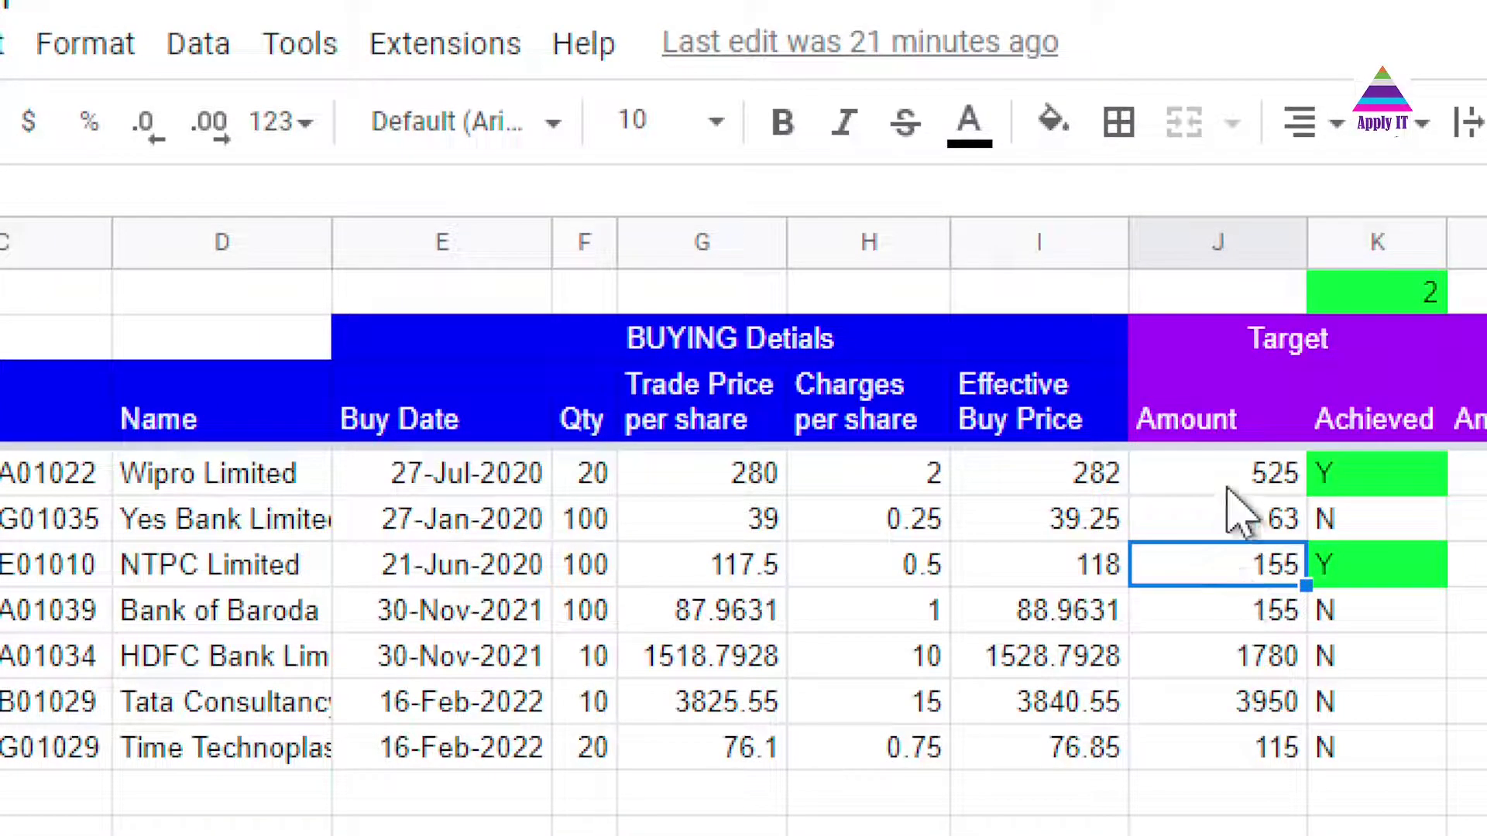
- Examine WIPRO's target amount and the amounts in the Stop Loss column
{"action": "left_click", "coordinate": [1228, 478]}
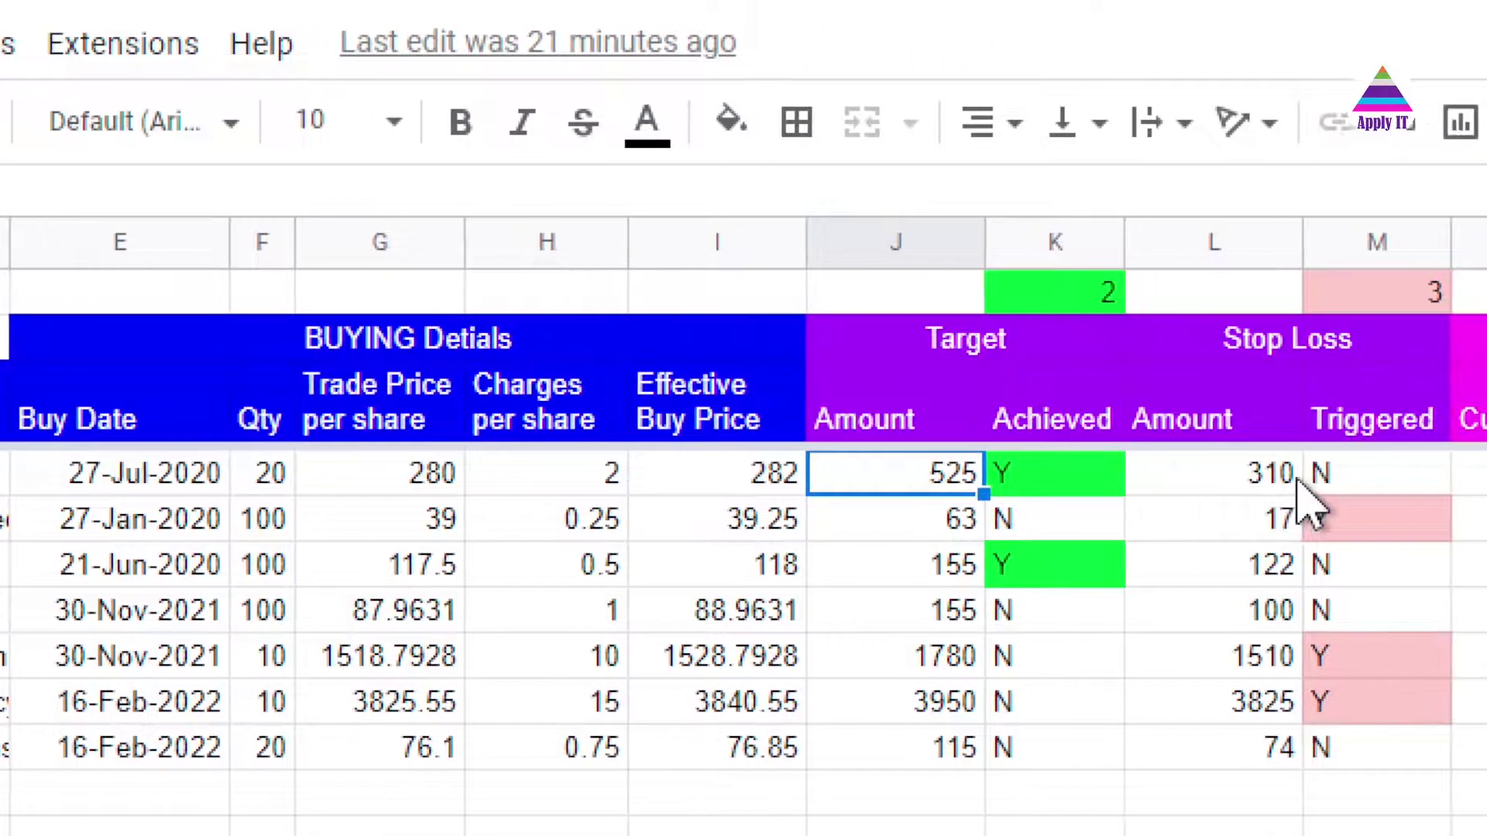
{"action": "left_click", "coordinate": [1203, 482]}
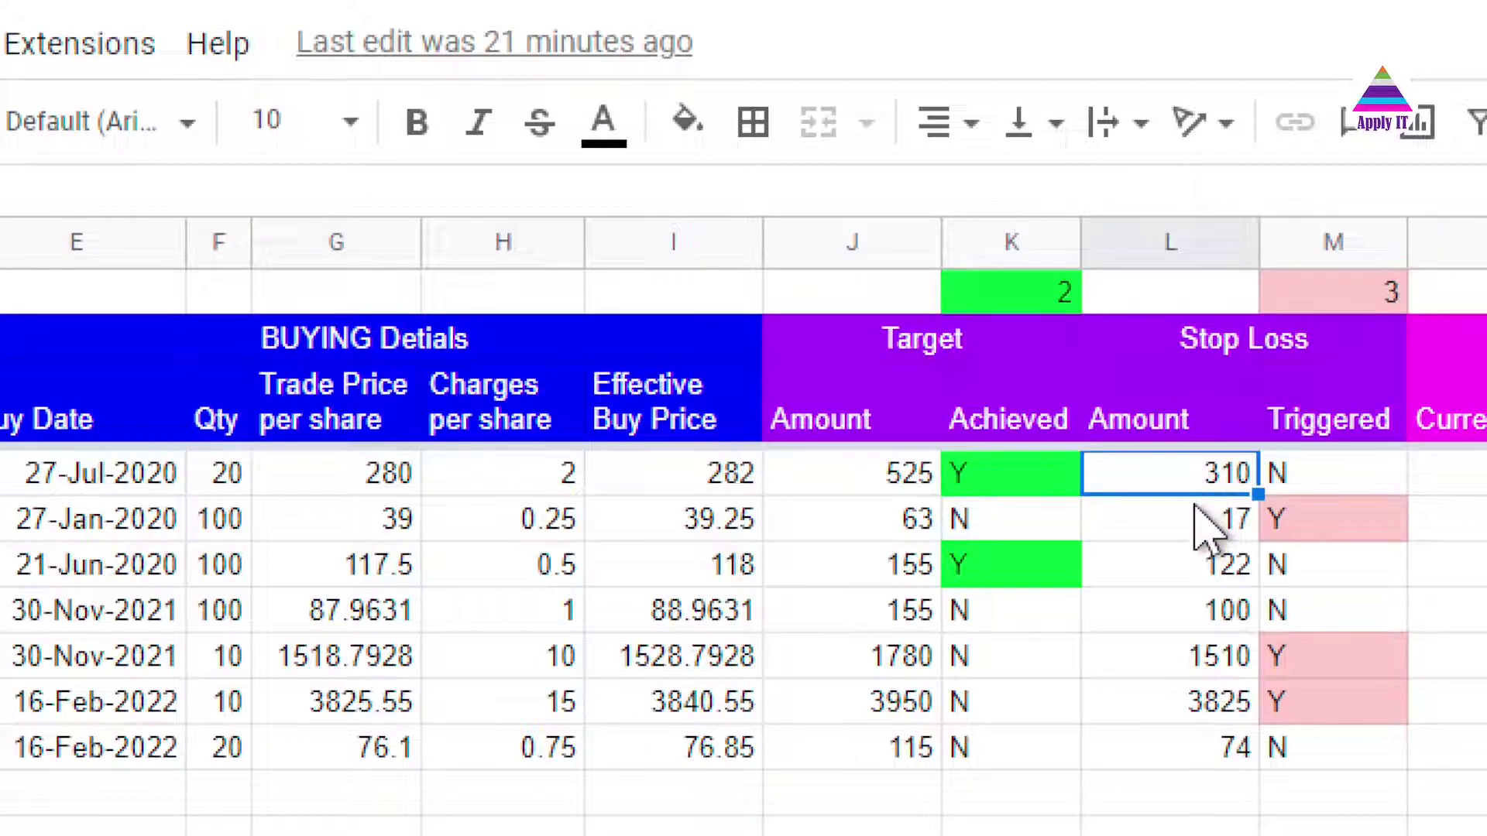
{"action": "left_click", "coordinate": [1209, 666]}
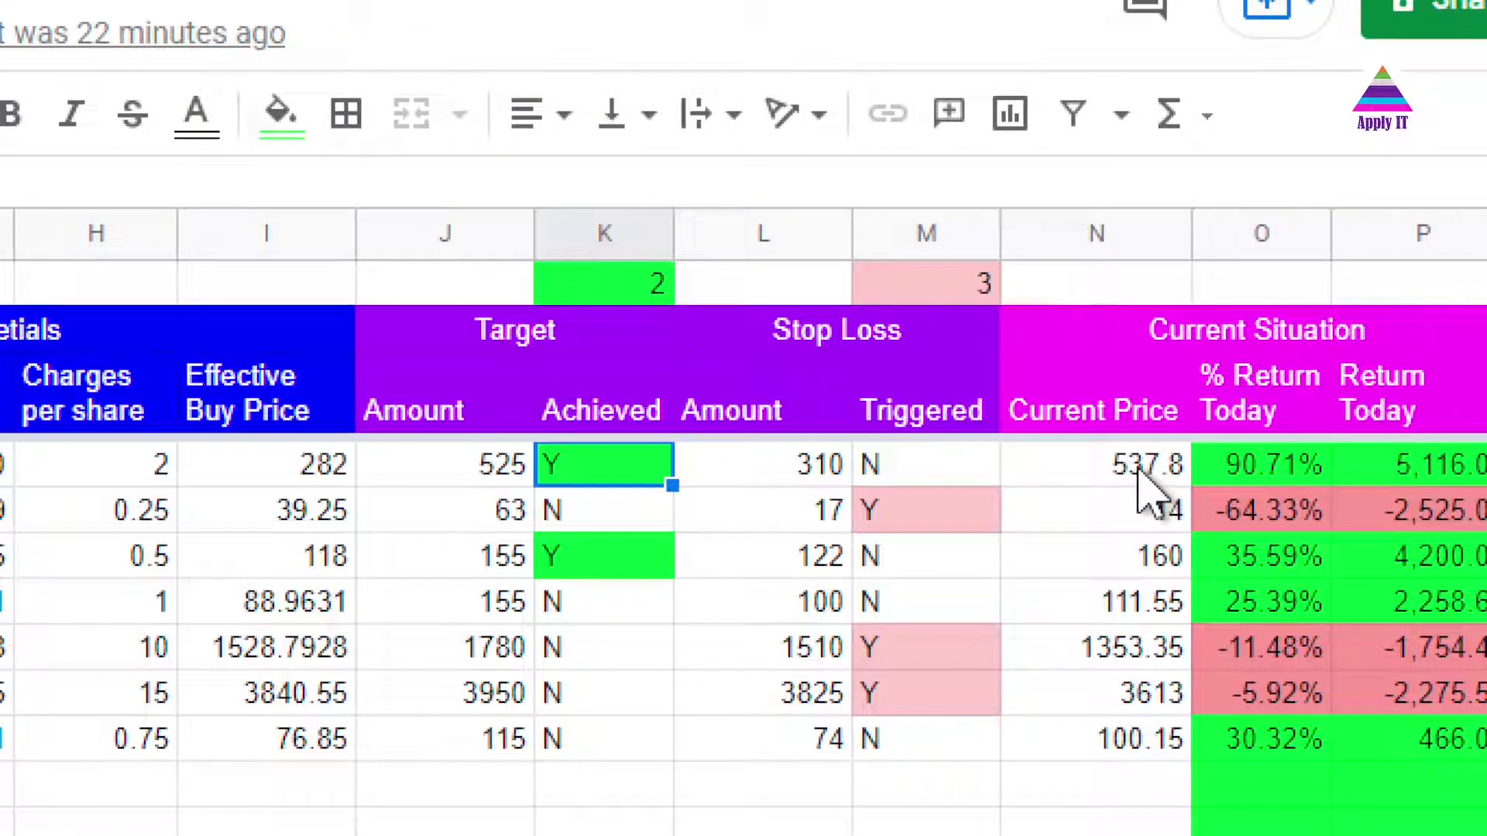
- Compare WIPRO's current price with its target and stop loss amounts, and inspect the formula in its Achieved cell
{"action": "left_click", "coordinate": [1139, 470]}
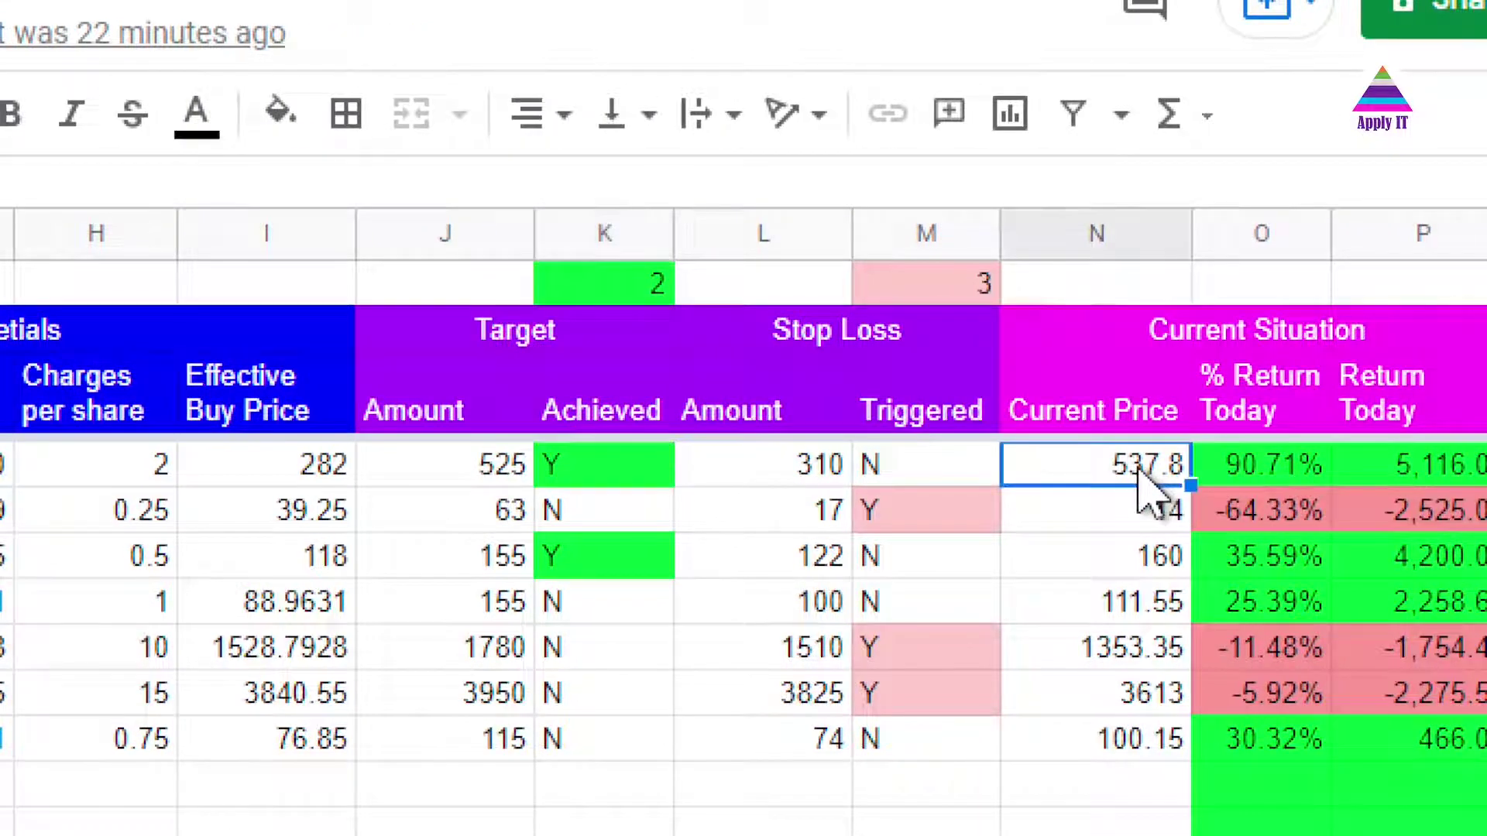
{"action": "left_click", "coordinate": [463, 480]}
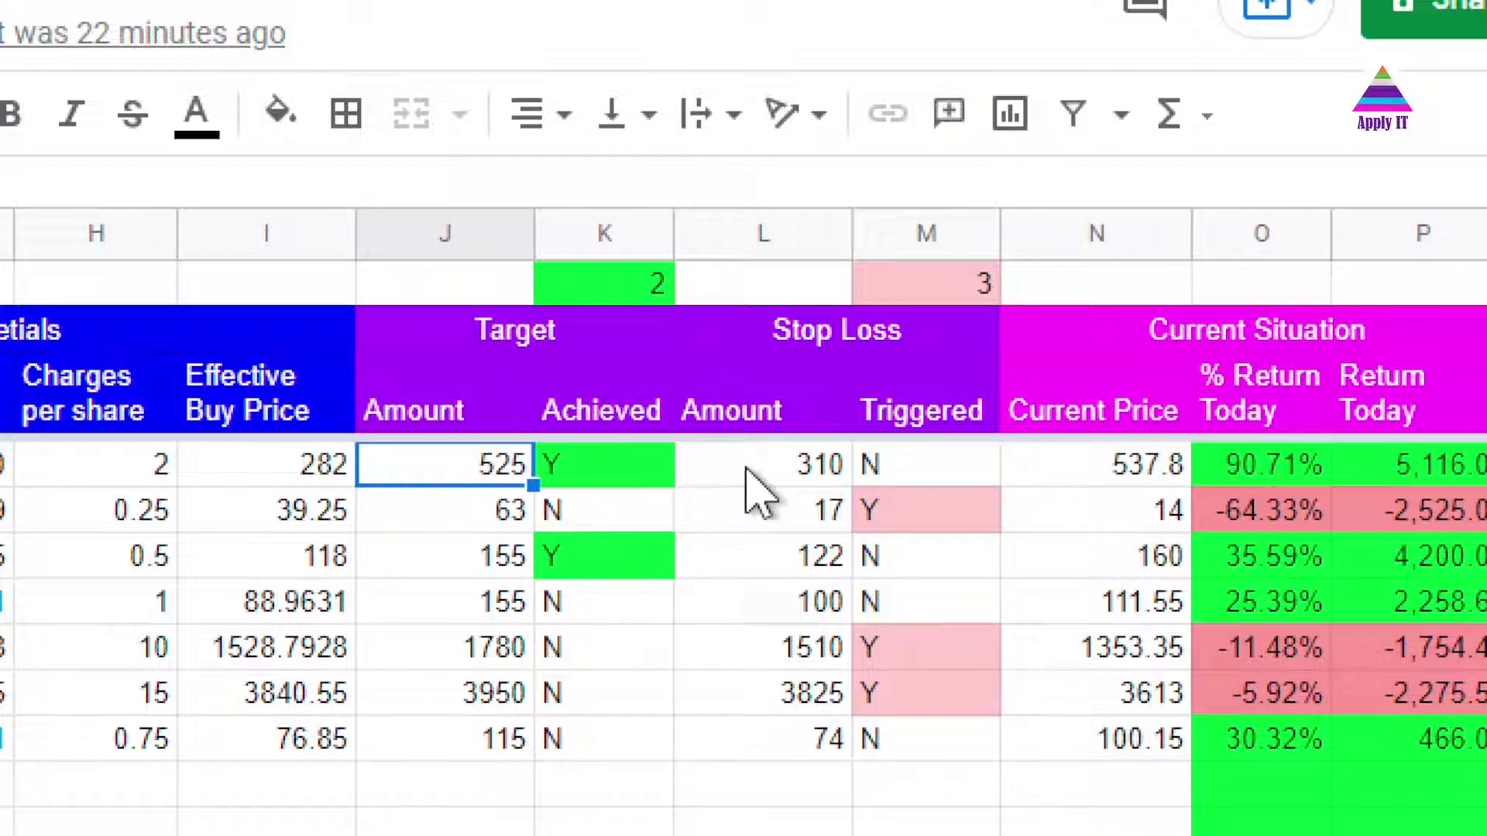
{"action": "left_click", "coordinate": [1127, 476]}
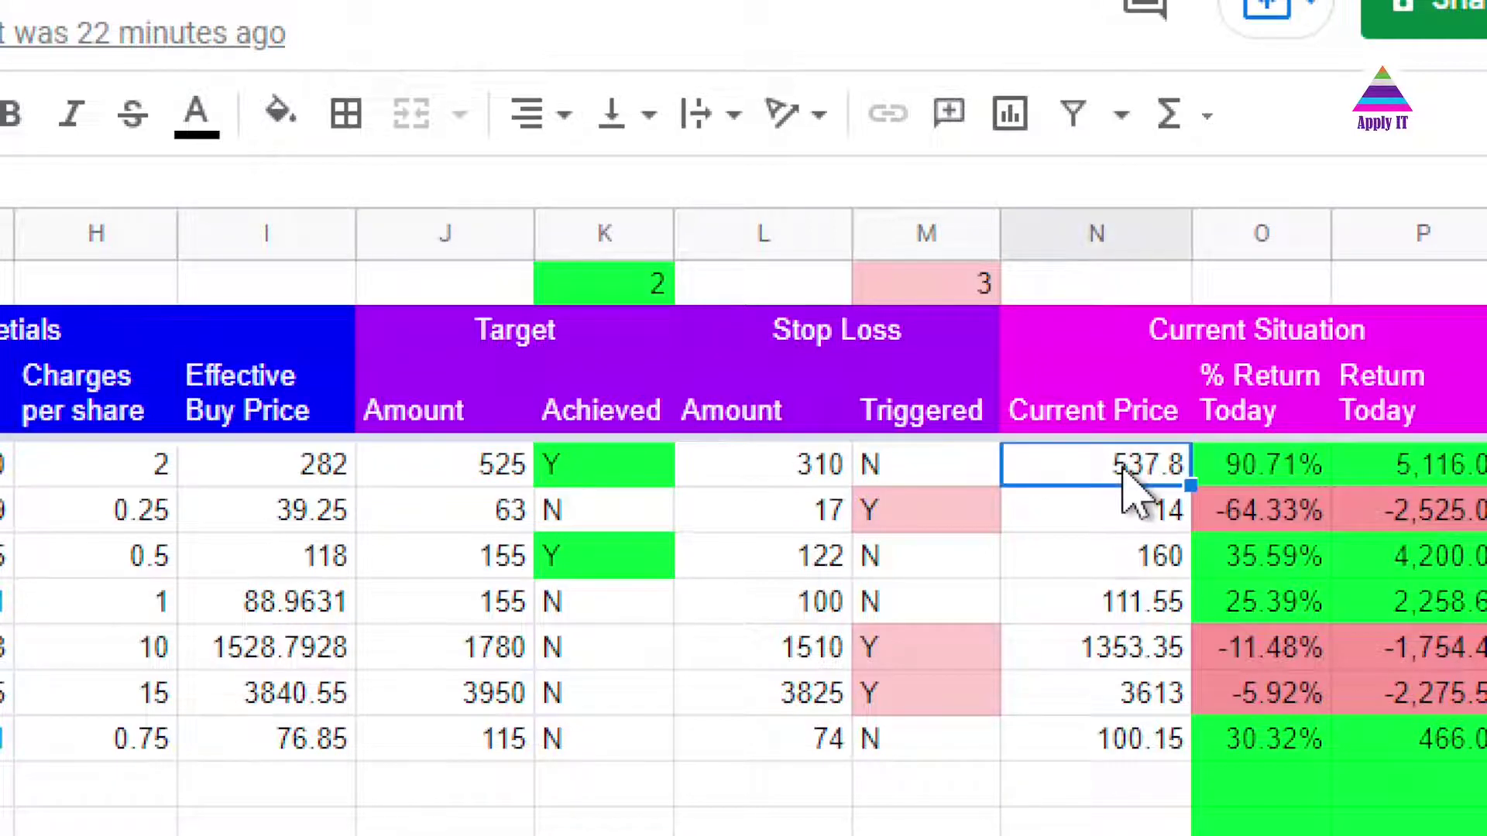
{"action": "left_click", "coordinate": [771, 477]}
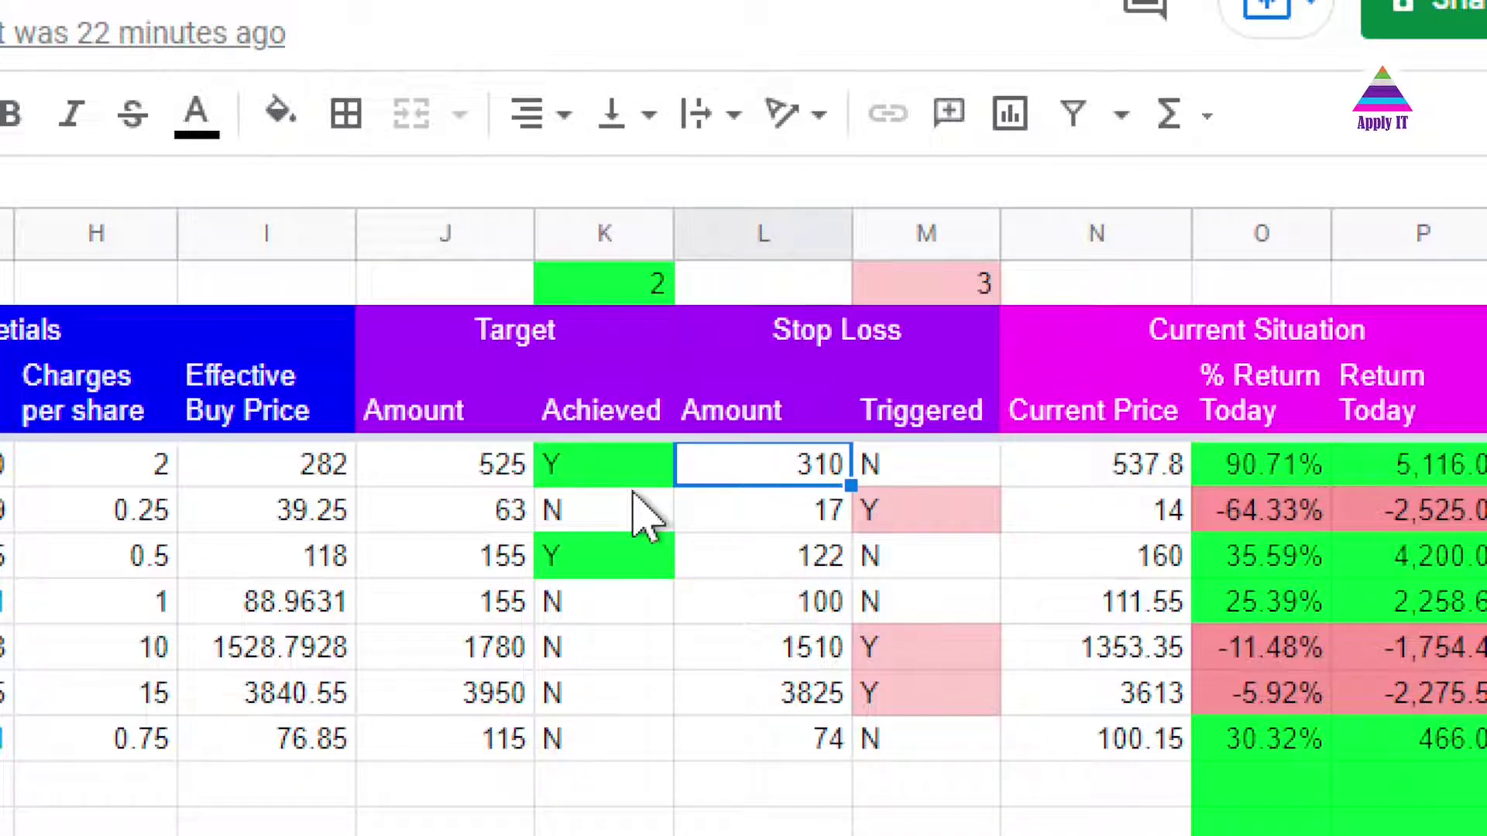
{"action": "left_click", "coordinate": [579, 474]}
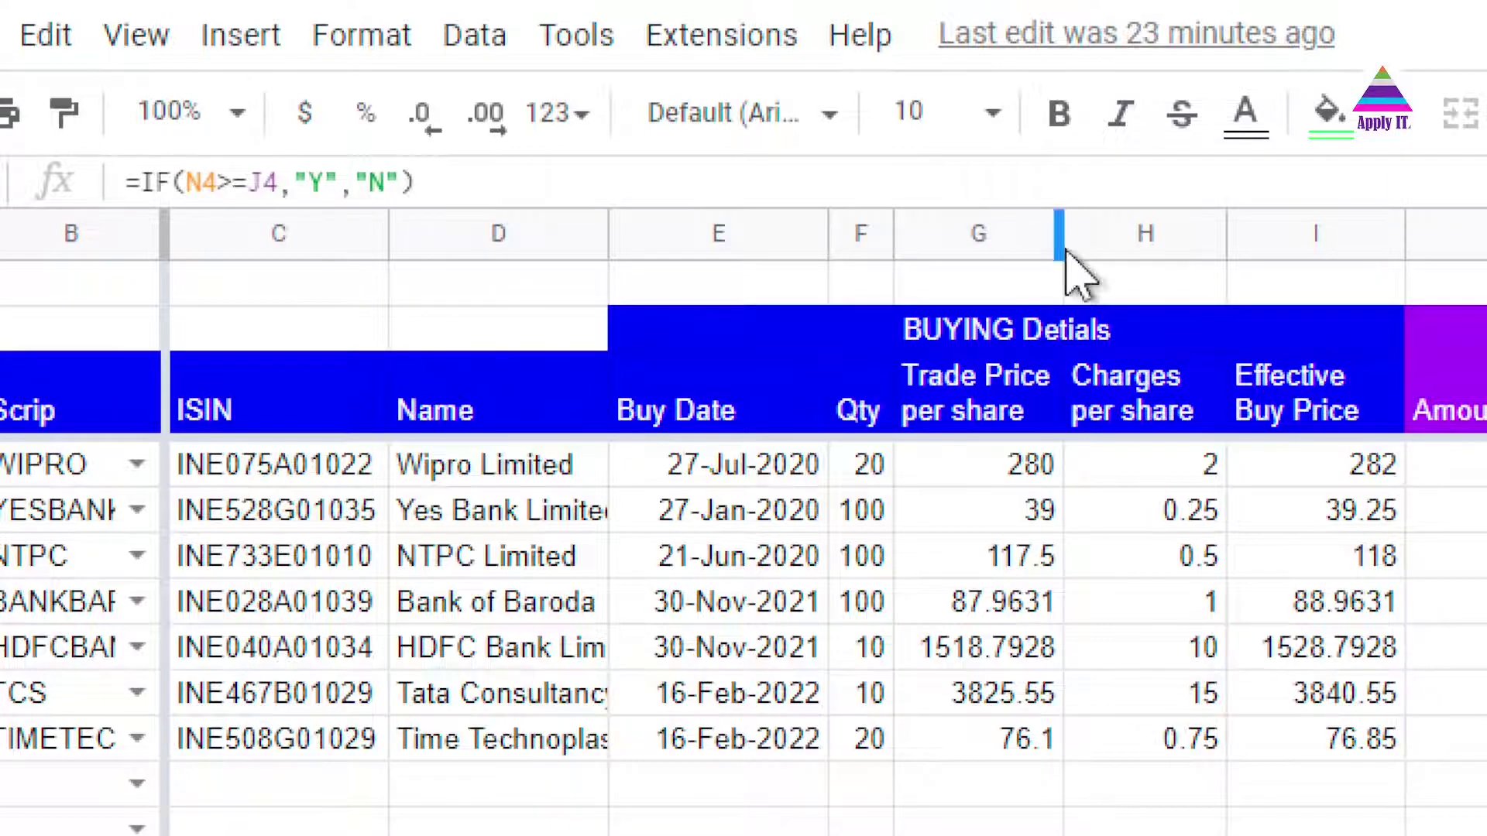
- Inspect WIPRO's Triggered and Achieved cells and the highlighted Triggered cell in the YESBANK row
{"action": "left_click", "coordinate": [1304, 472]}
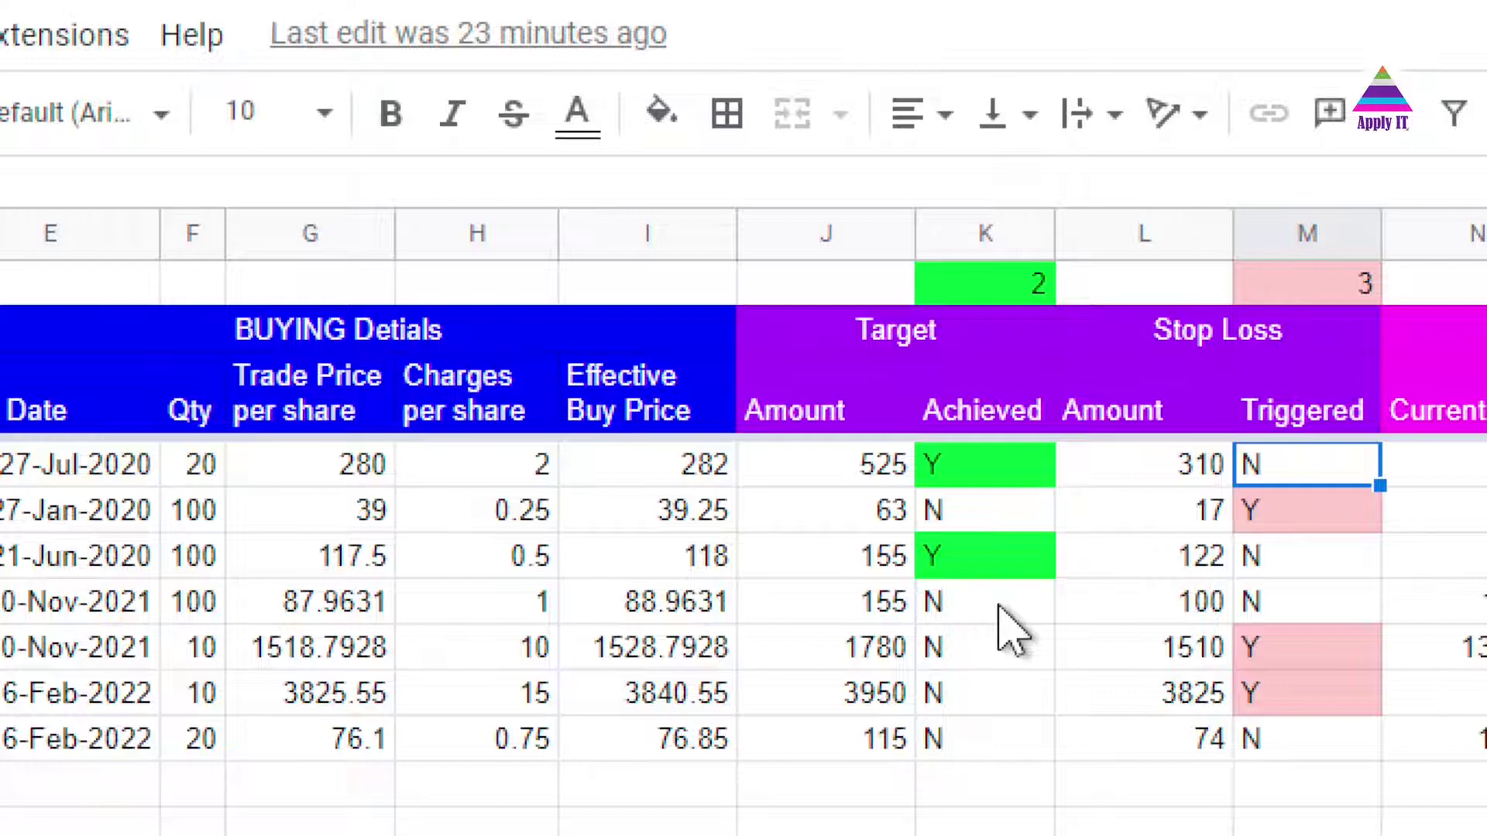
{"action": "left_click", "coordinate": [981, 470]}
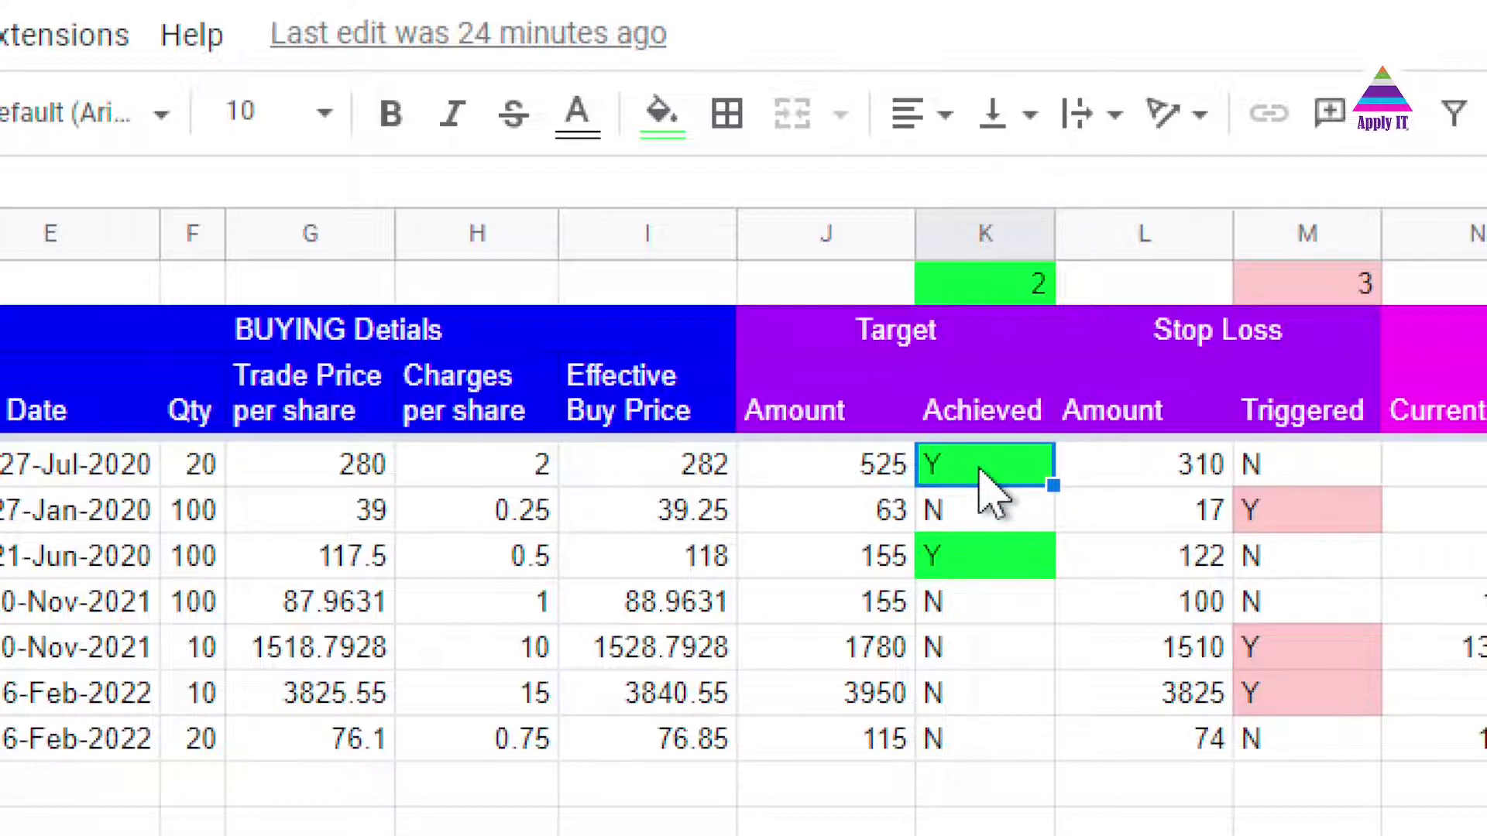
{"action": "left_click", "coordinate": [1298, 513]}
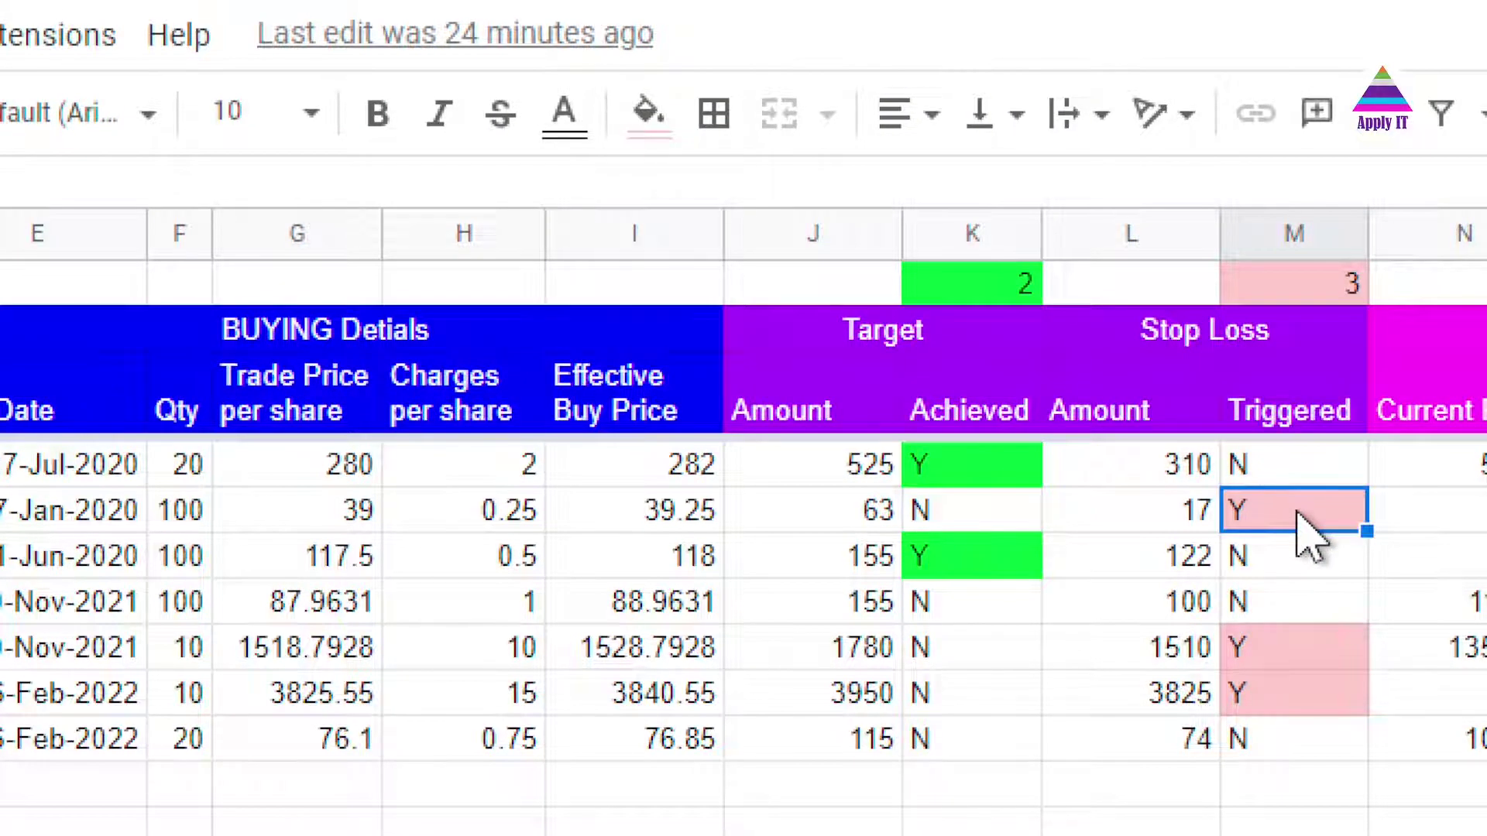
- Select the Achieved column from WIPRO's row downward and open its existing conditional formatting rule
{"action": "left_click", "coordinate": [939, 467]}
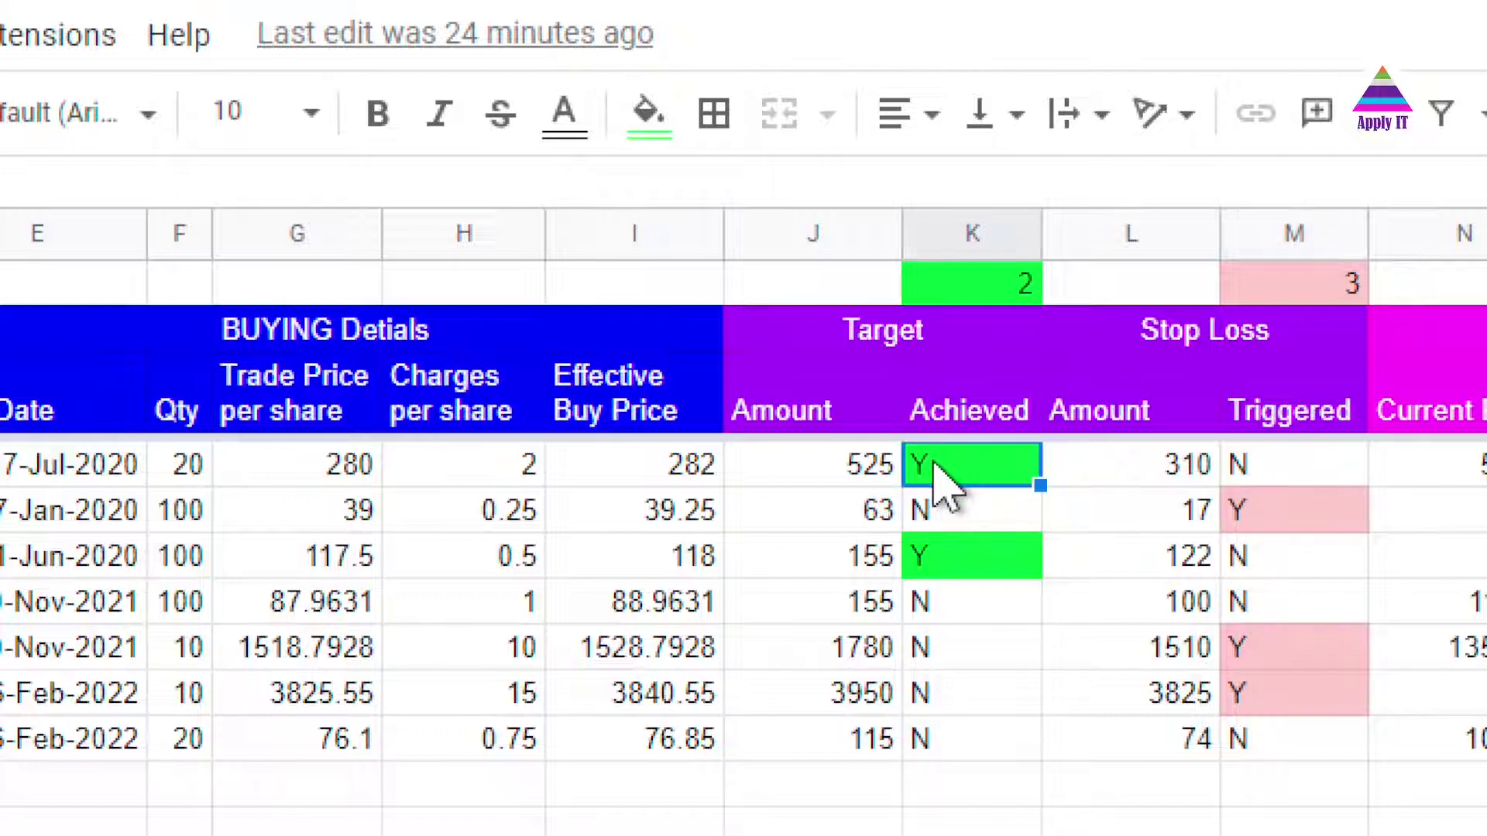
{"action": "key", "text": "ctrl+shift+Down"}
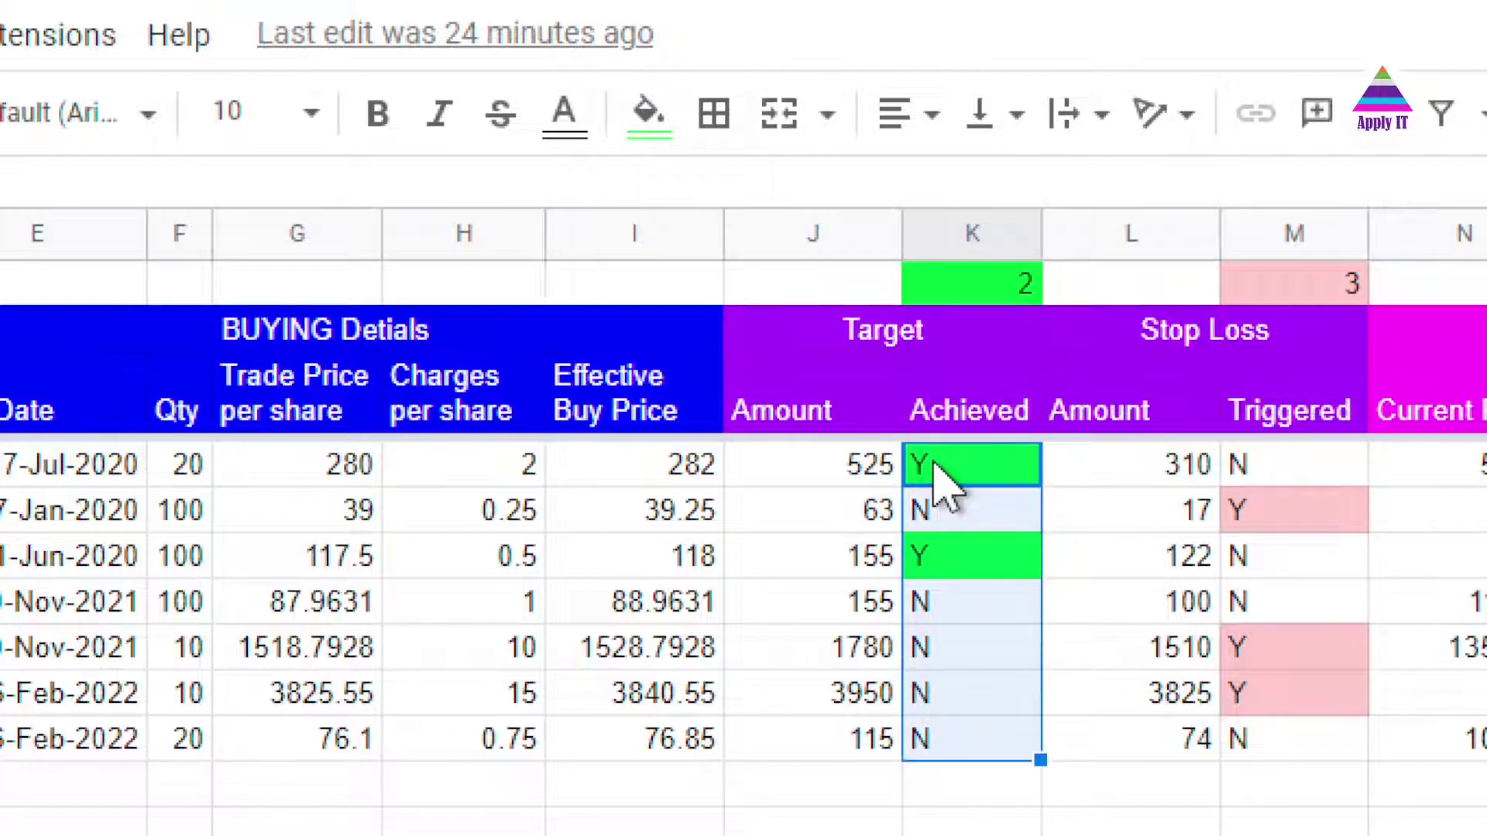
{"action": "key", "text": "ctrl+Tab"}
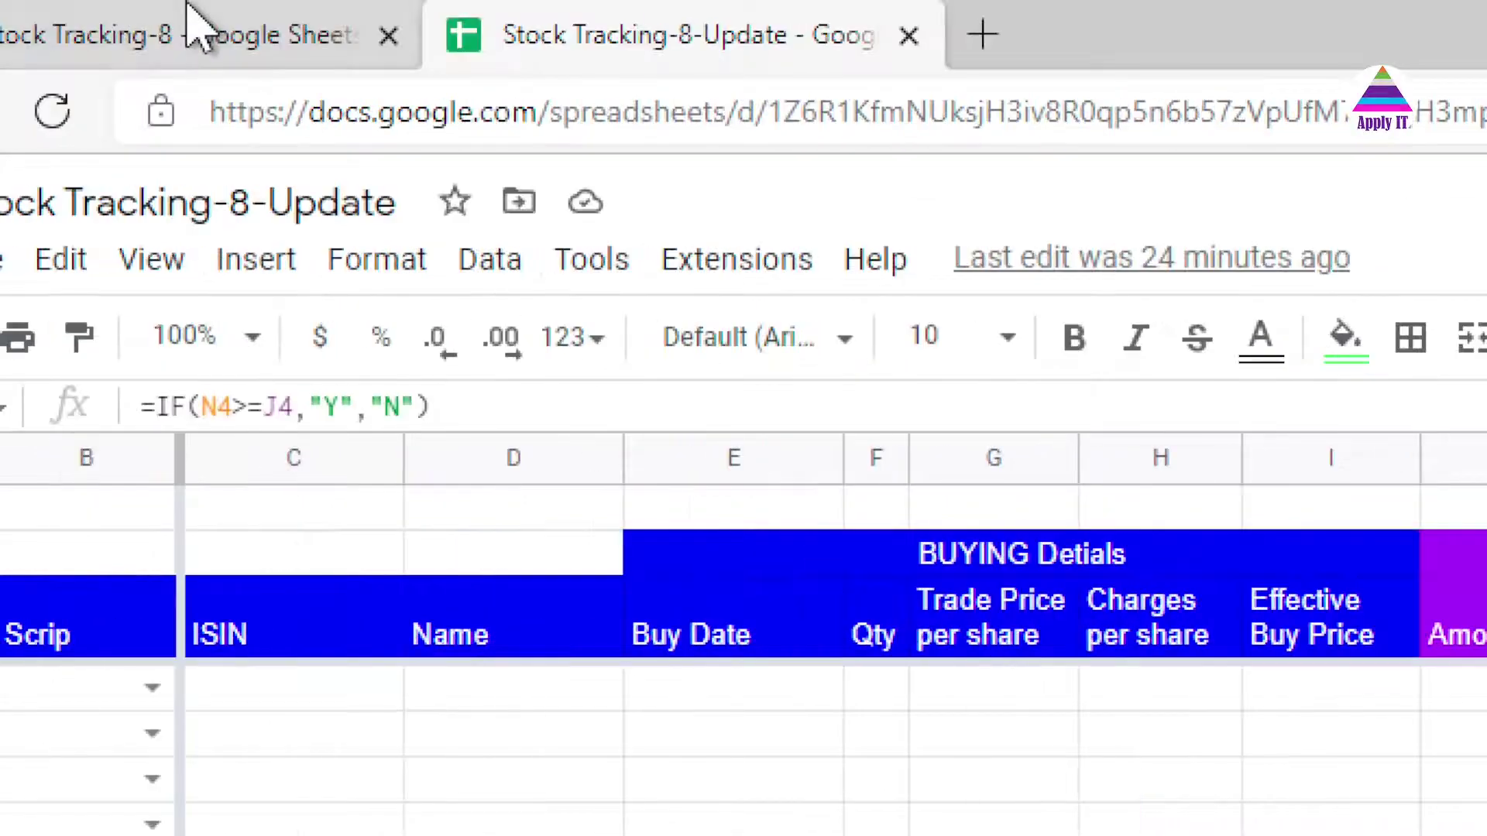
{"action": "left_click", "coordinate": [361, 282]}
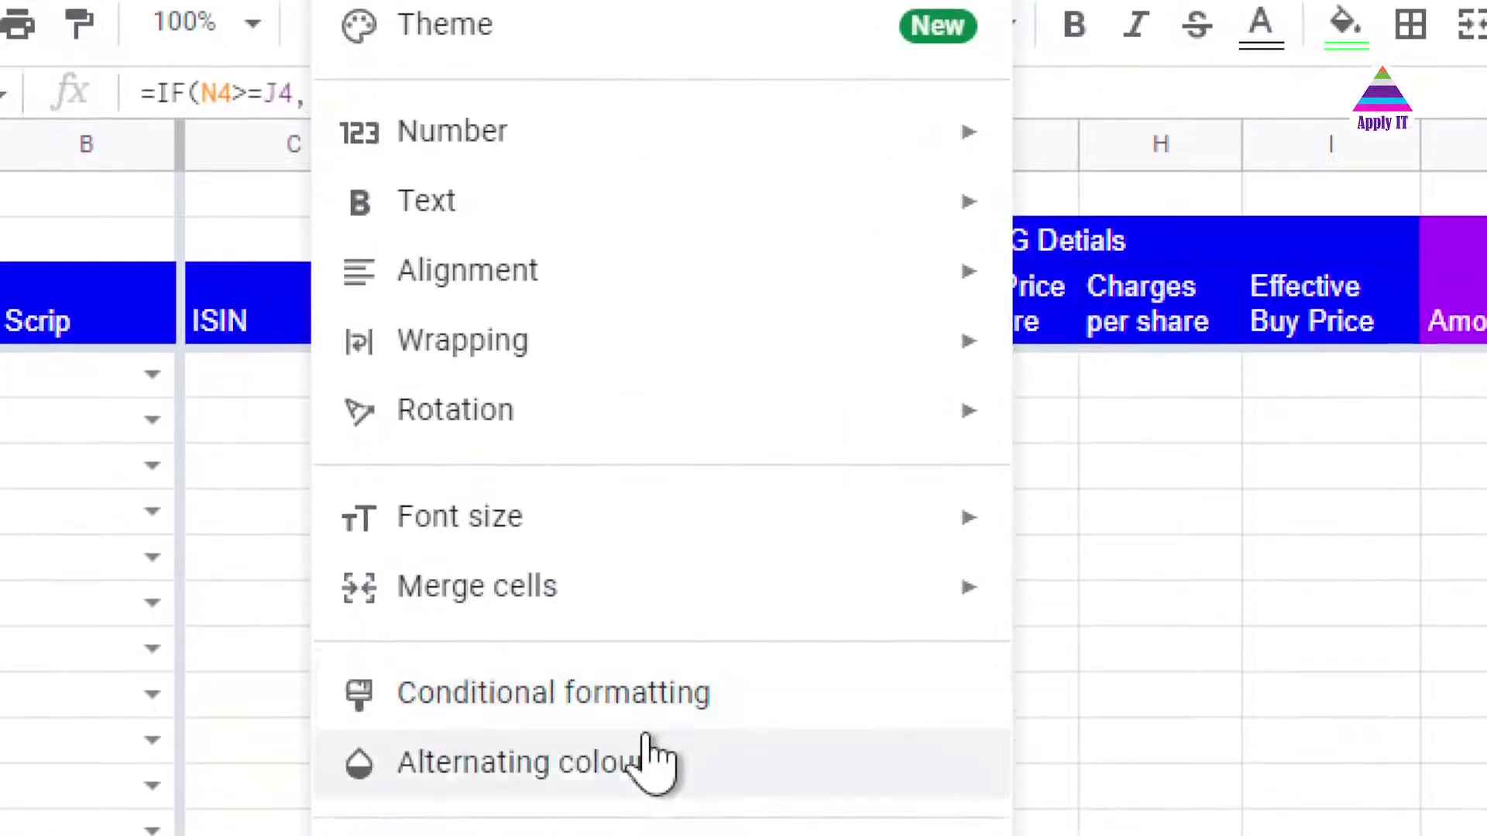
{"action": "left_click", "coordinate": [645, 711]}
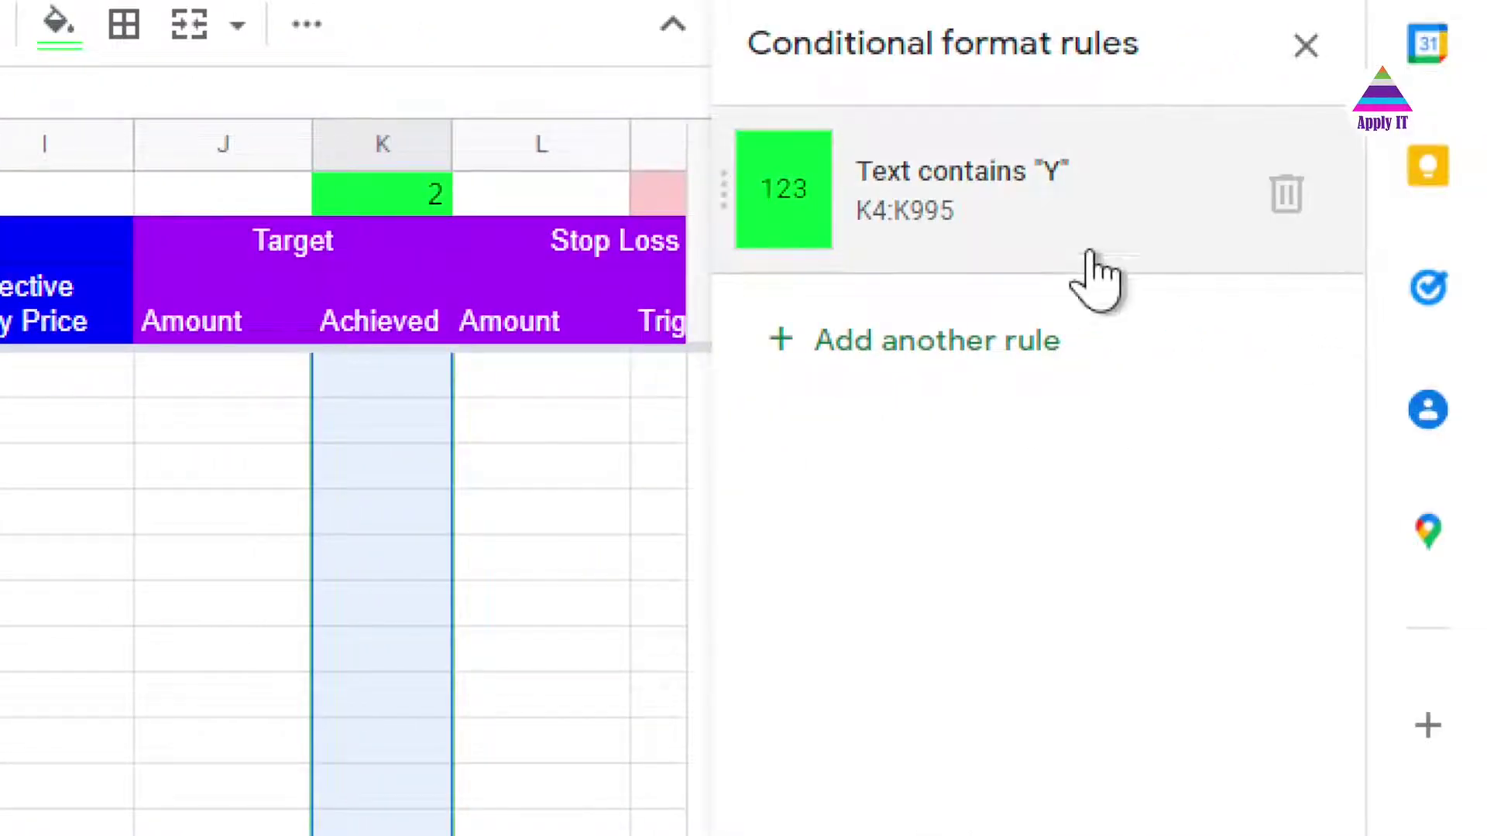
{"action": "left_click", "coordinate": [929, 208]}
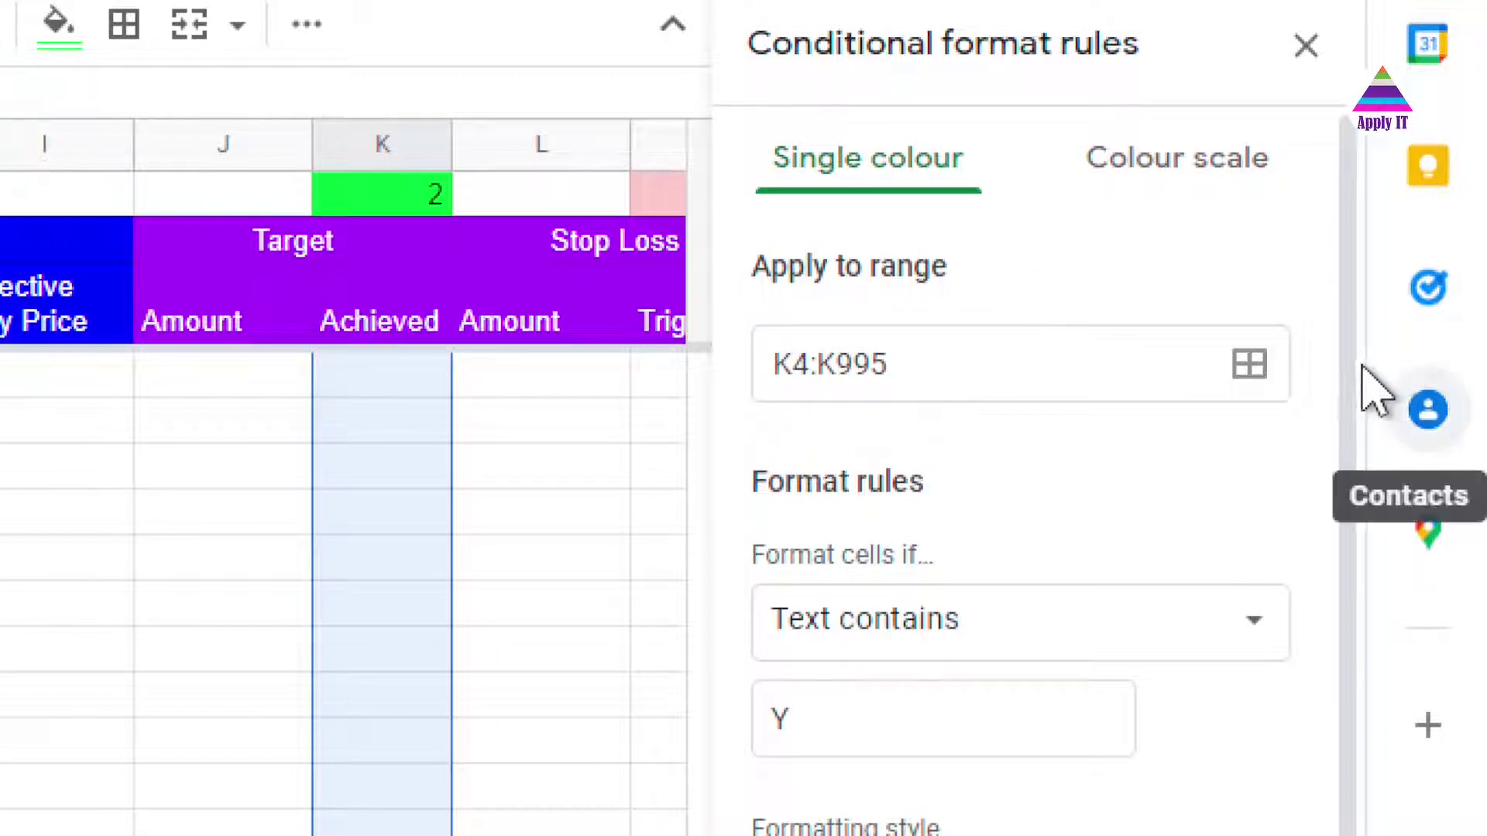
- Examine the Achieved column's conditional formatting rule: its Text contains condition with Y and its green fill colour
{"action": "left_click_drag", "start_coordinate": [1352, 355], "coordinate": [1361, 531]}
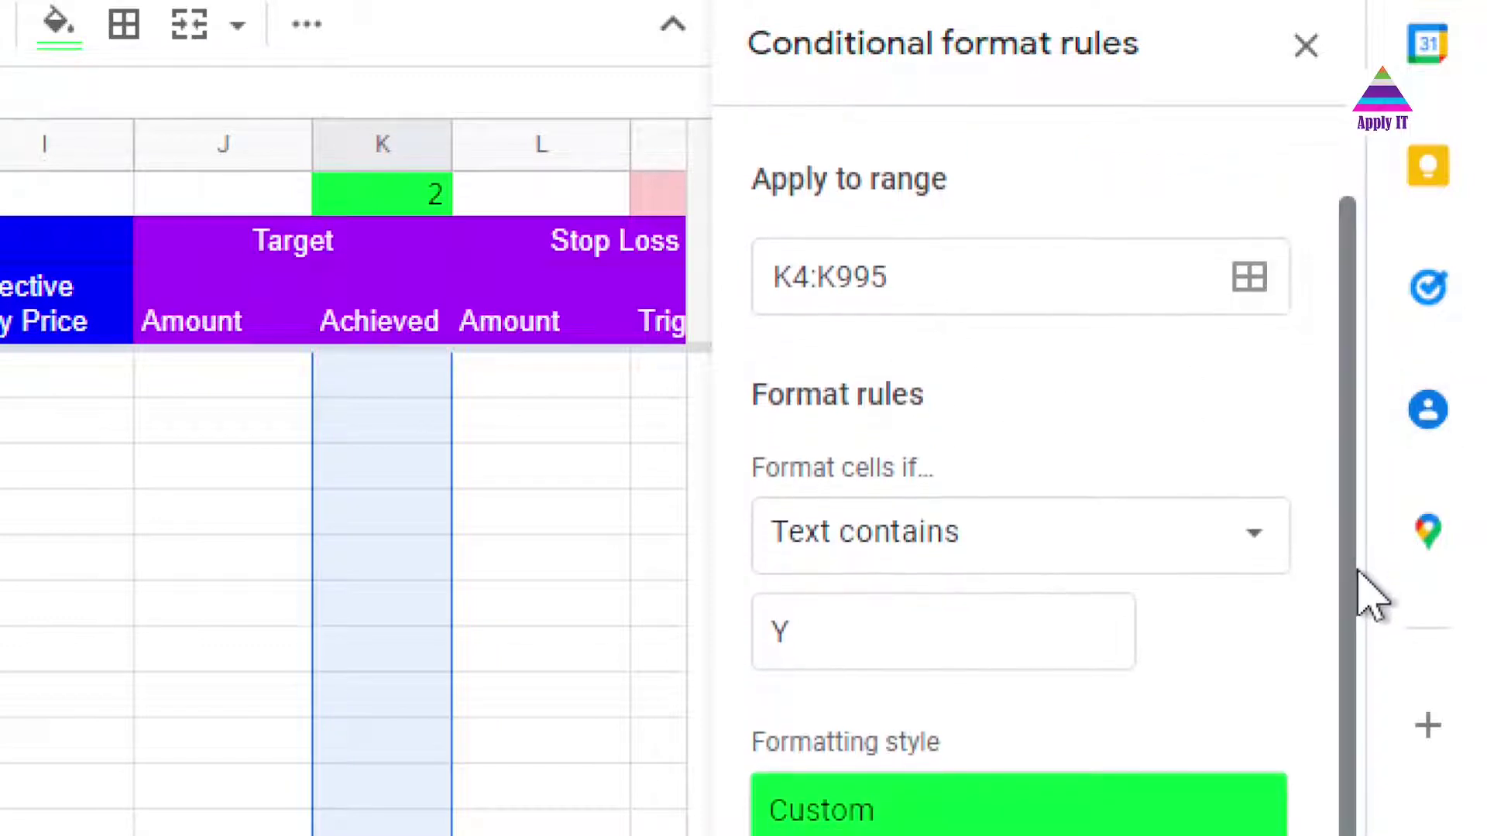
{"action": "left_click", "coordinate": [974, 551]}
{"action": "left_click", "coordinate": [941, 533]}
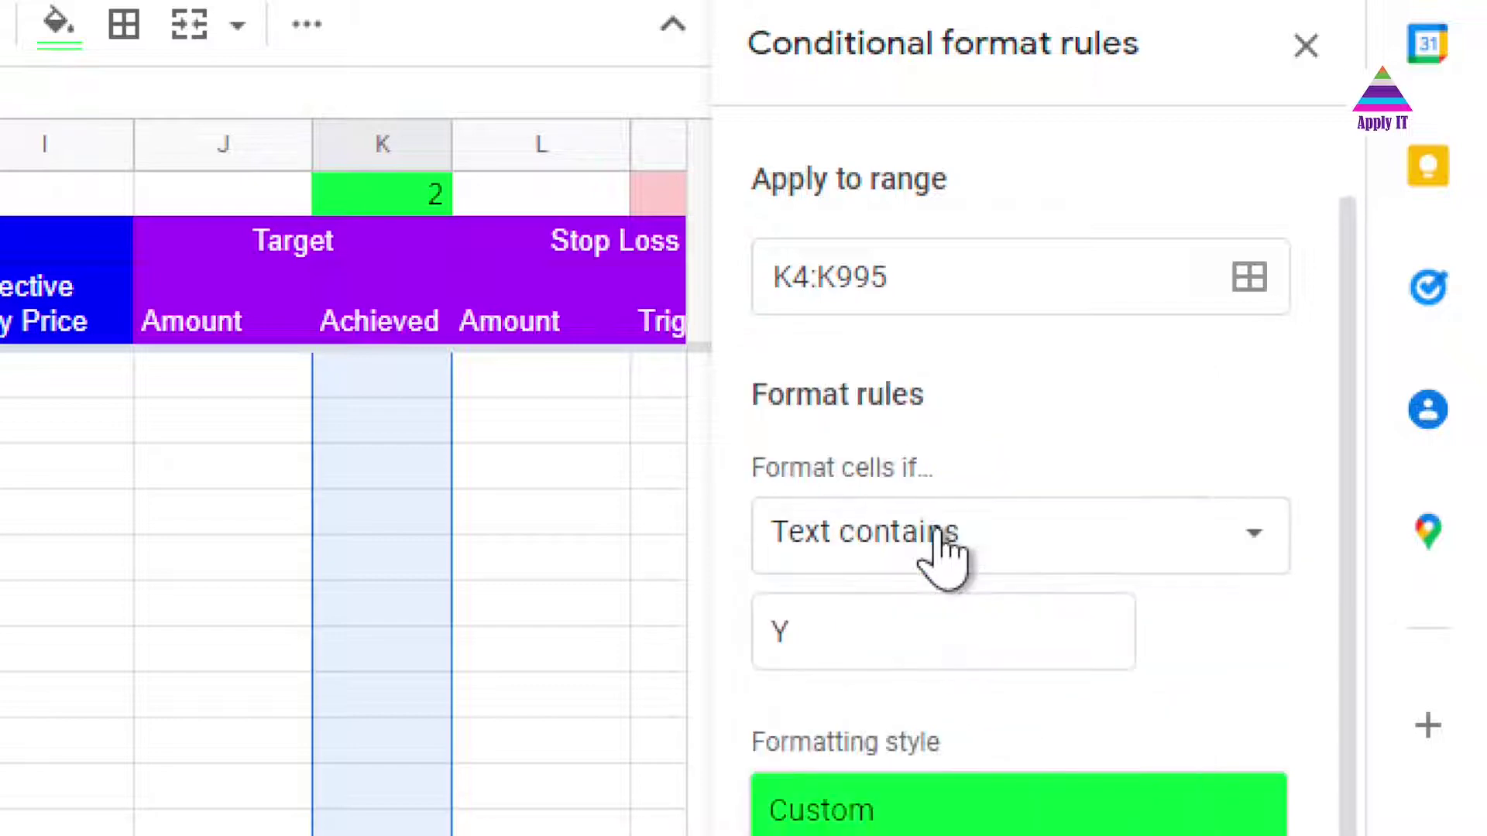
{"action": "left_click", "coordinate": [843, 624]}
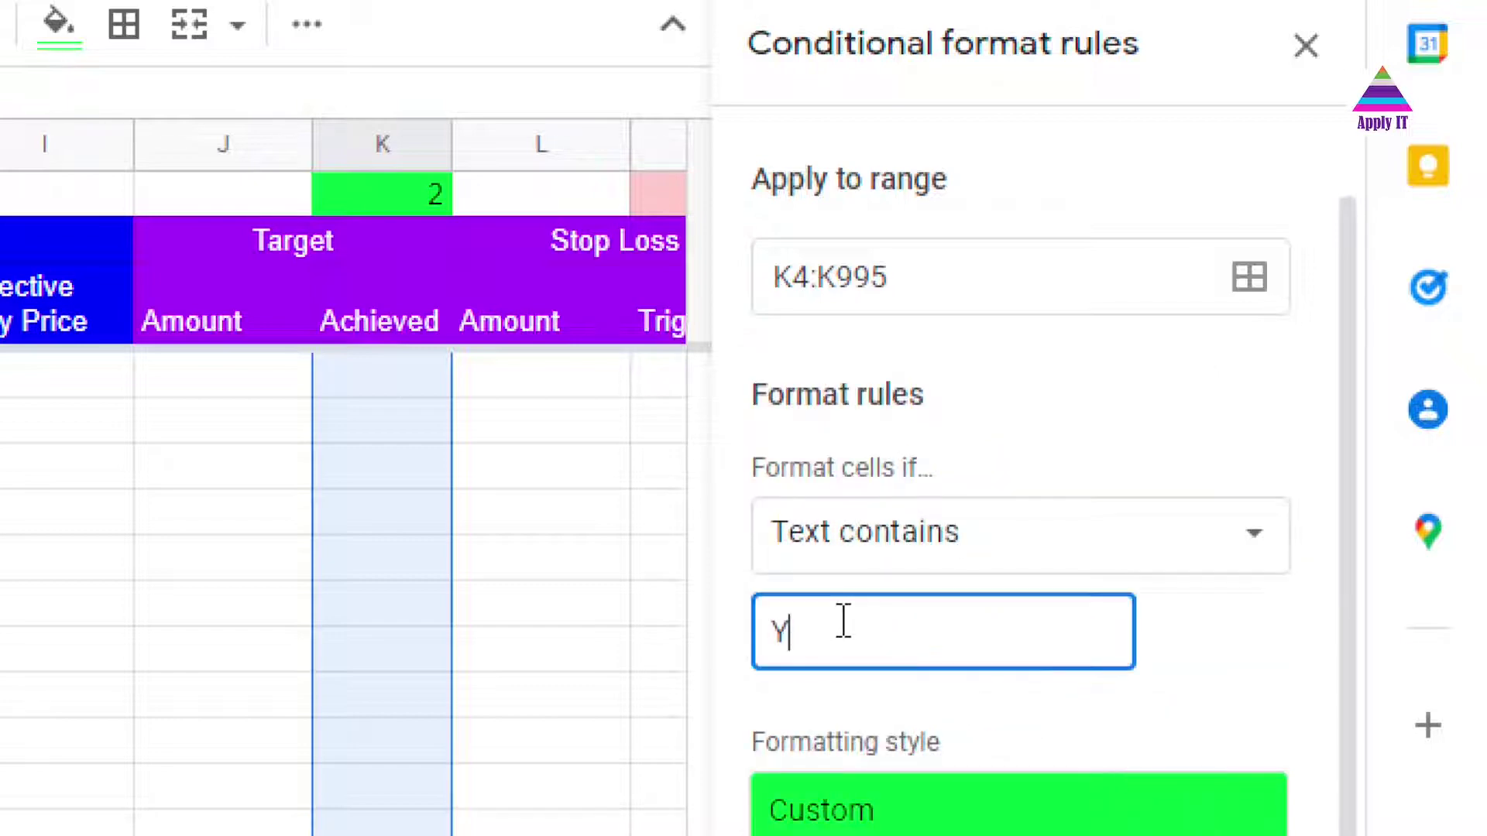
{"action": "left_click", "coordinate": [1350, 586]}
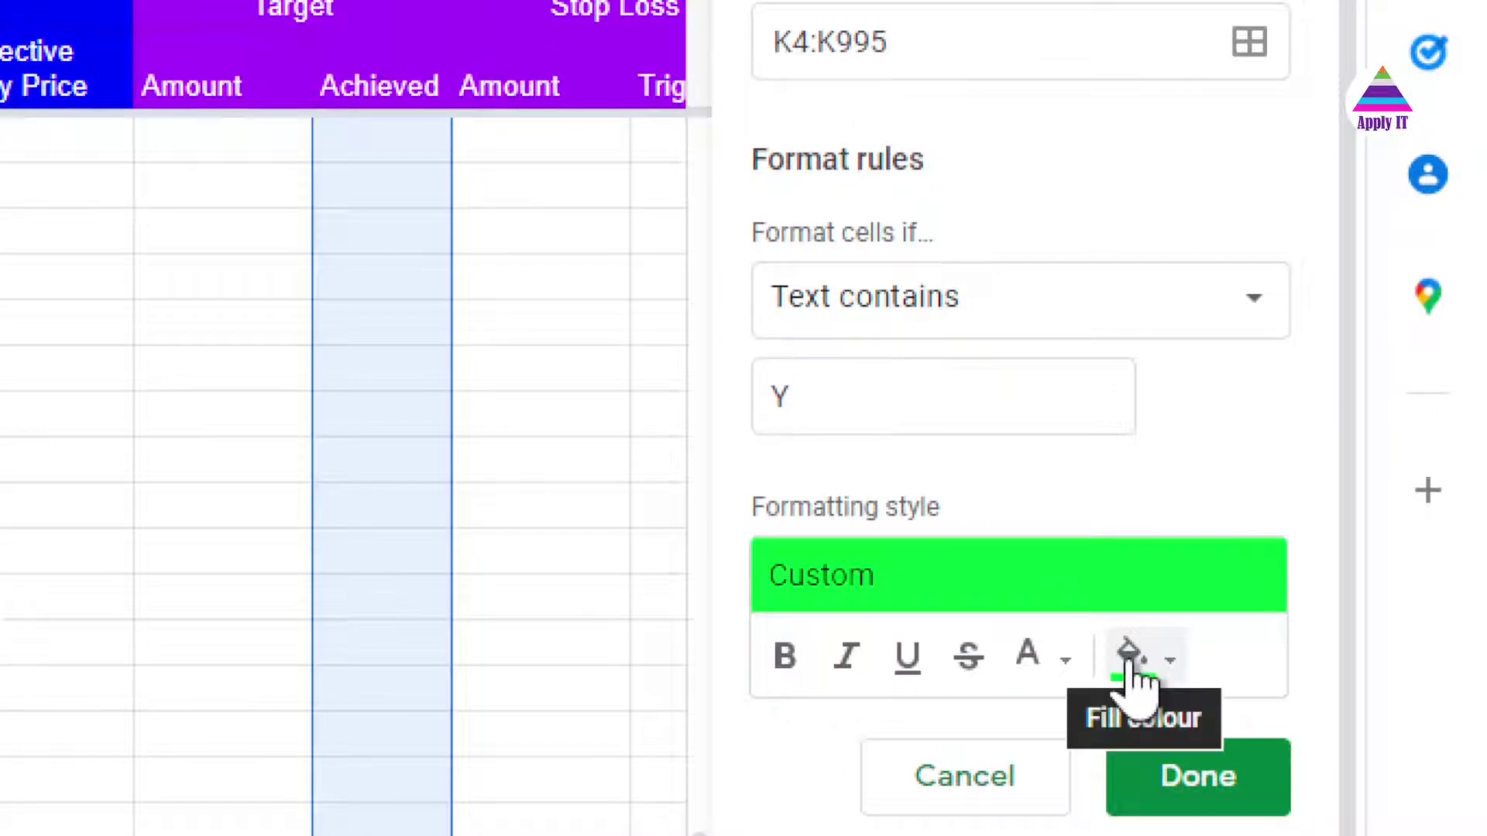
{"action": "left_click", "coordinate": [1131, 665]}
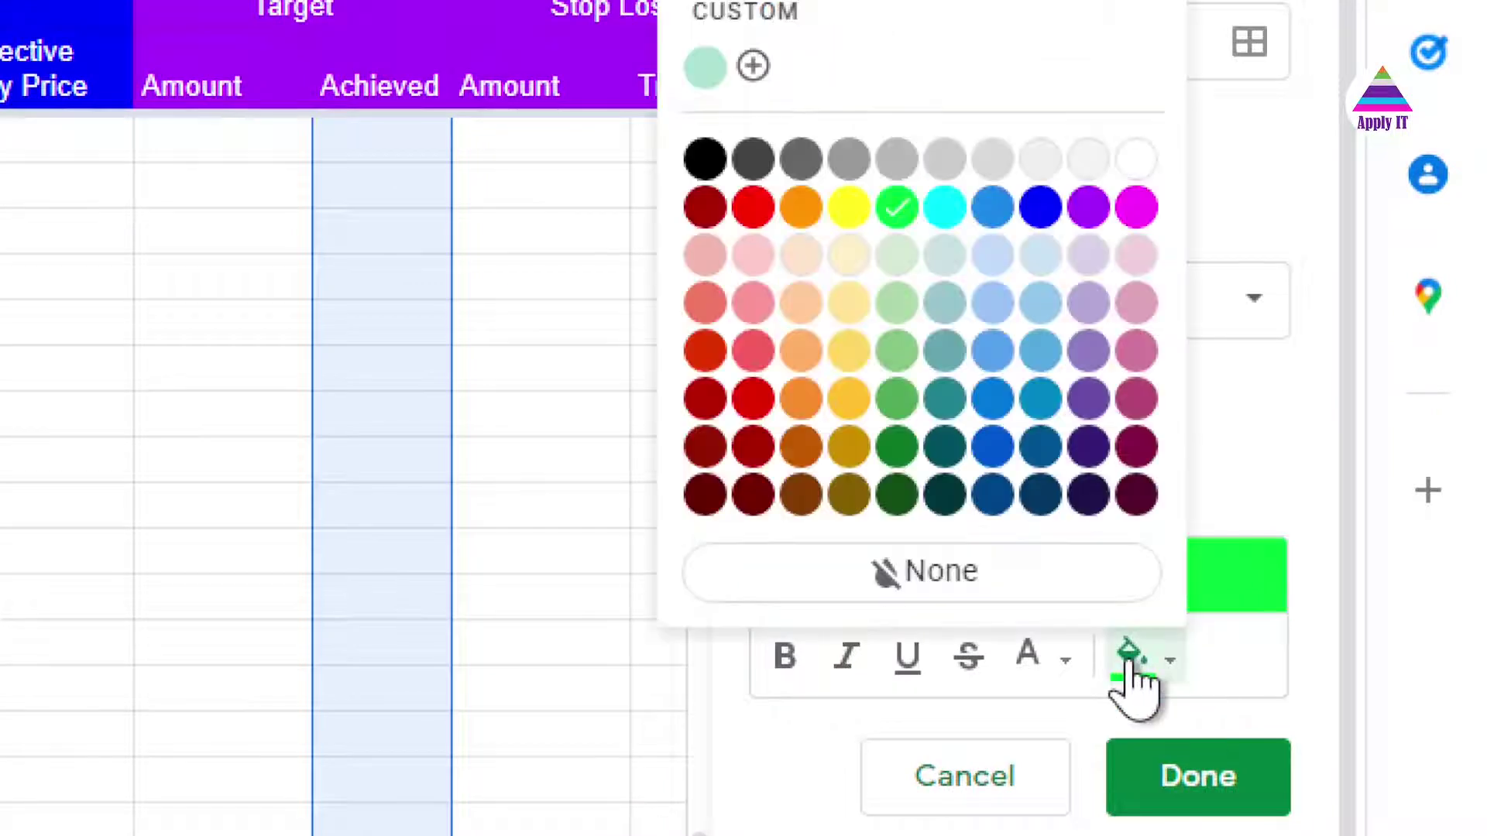
{"action": "left_click", "coordinate": [896, 207]}
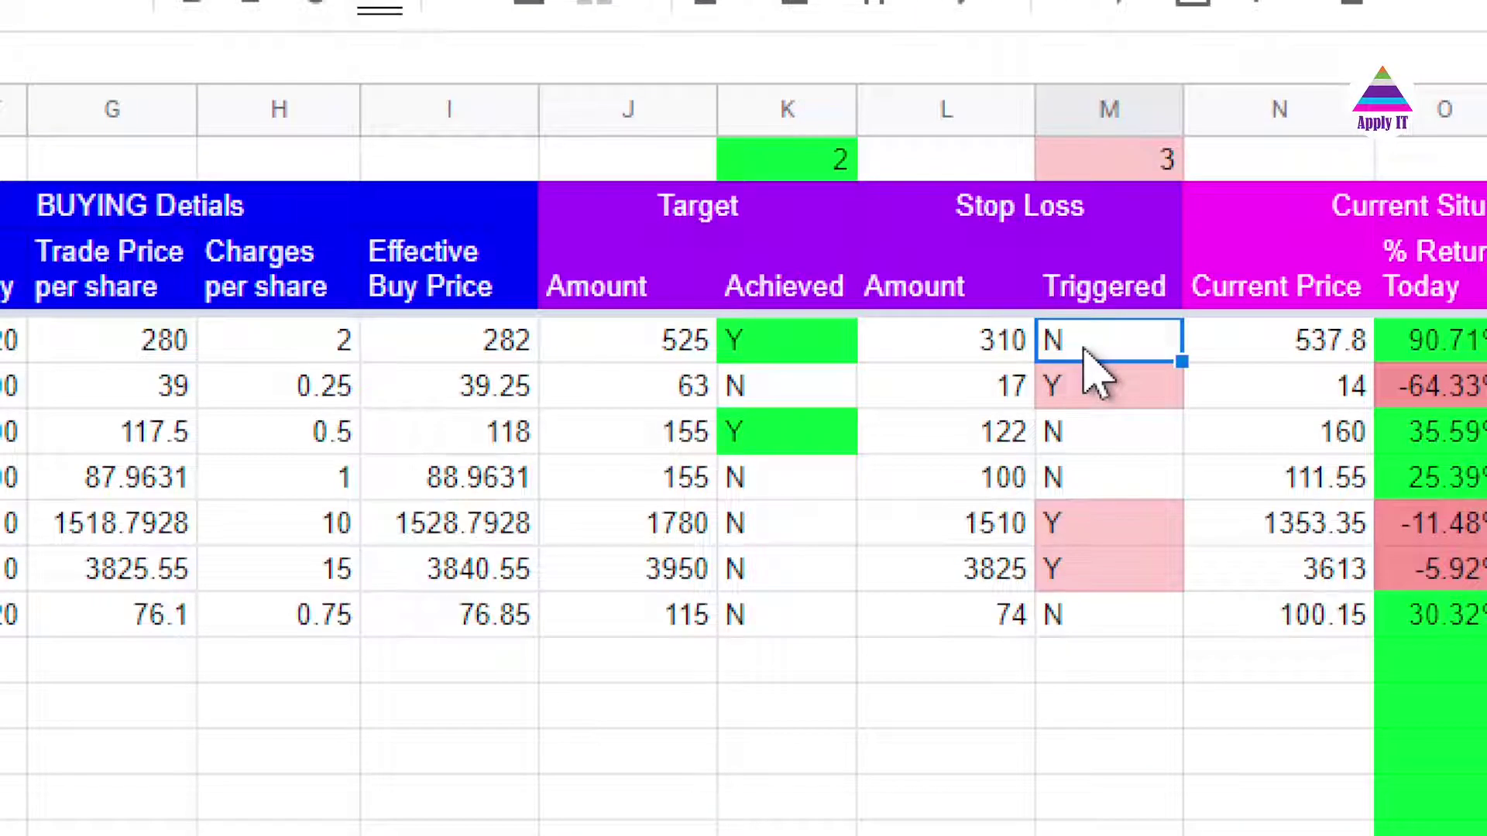
- Select the Triggered column from WIPRO's row downward and open its existing conditional formatting rule
{"action": "key", "text": "shift+Down"}
{"action": "key", "text": "shift+Down"}
{"action": "key", "text": "shift+Down"}
{"action": "key", "text": "shift+Down"}
{"action": "key", "text": "shift+Down"}
{"action": "key", "text": "shift+Down"}
{"action": "key", "text": "shift+Down"}
{"action": "key", "text": "shift+Down"}
{"action": "key", "text": "shift+Down"}
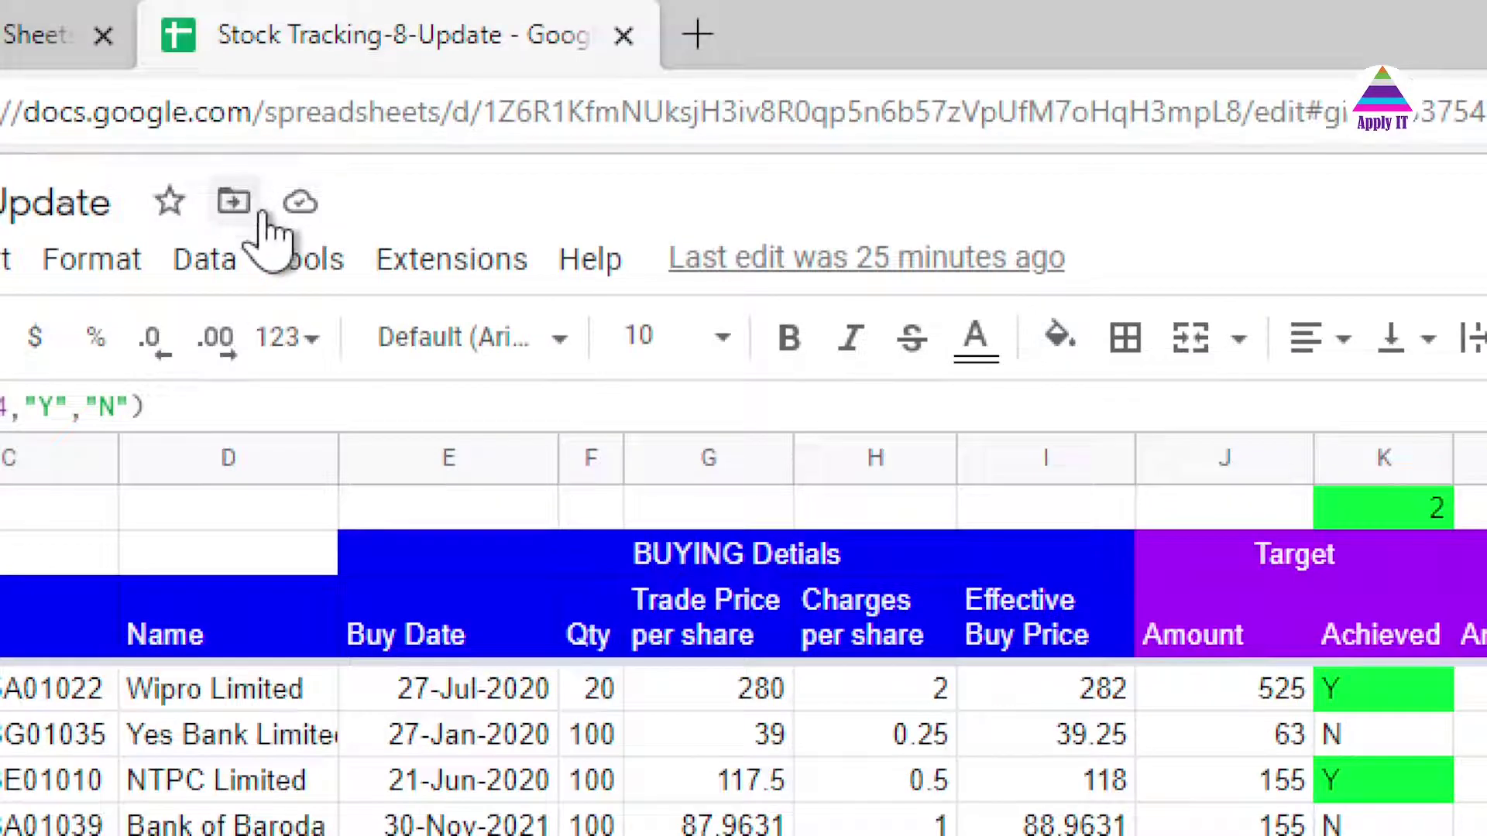
{"action": "left_click", "coordinate": [116, 259]}
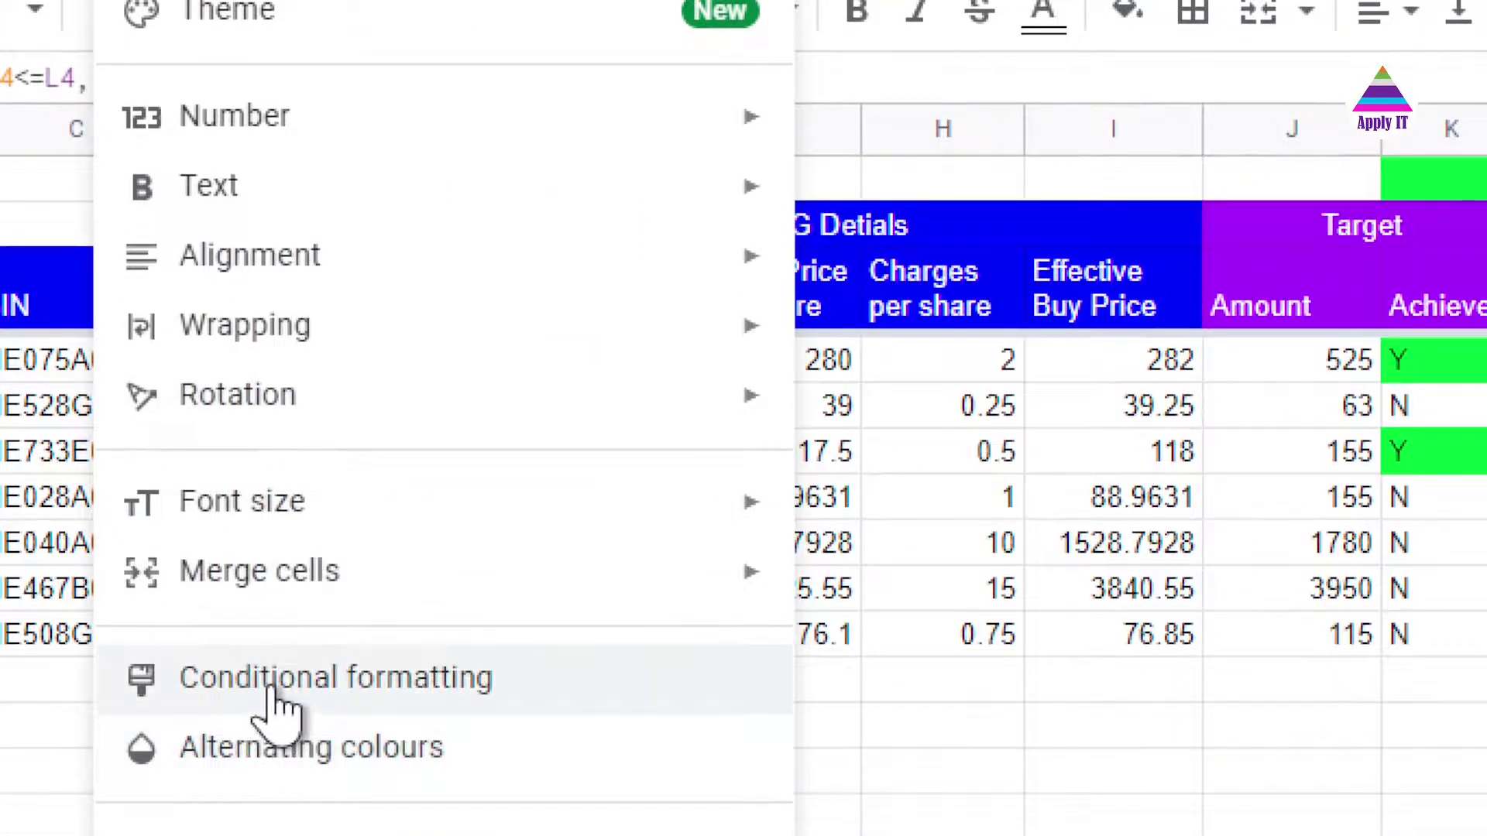
{"action": "left_click", "coordinate": [273, 689]}
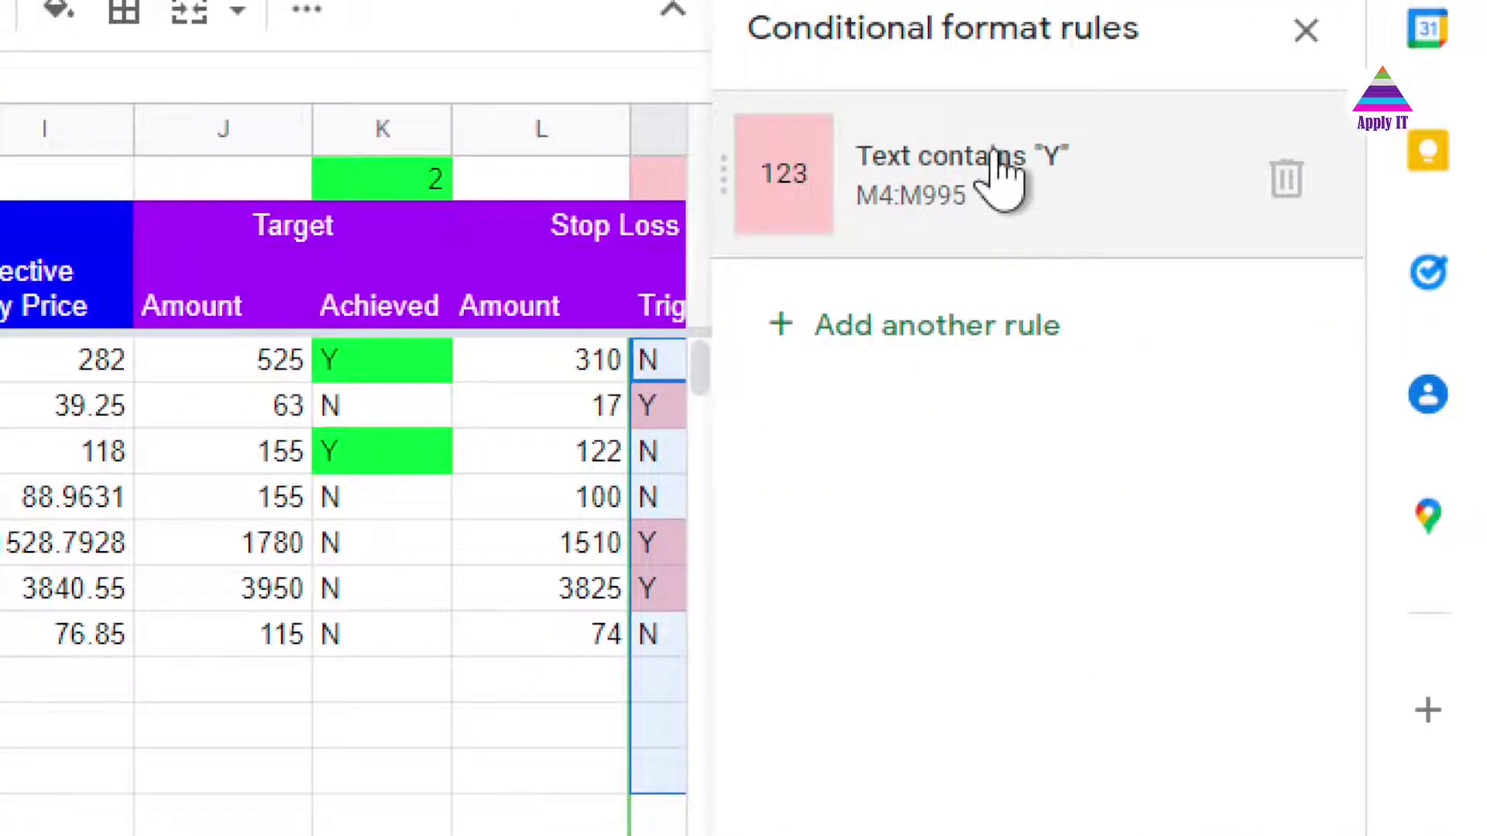
{"action": "left_click", "coordinate": [999, 172]}
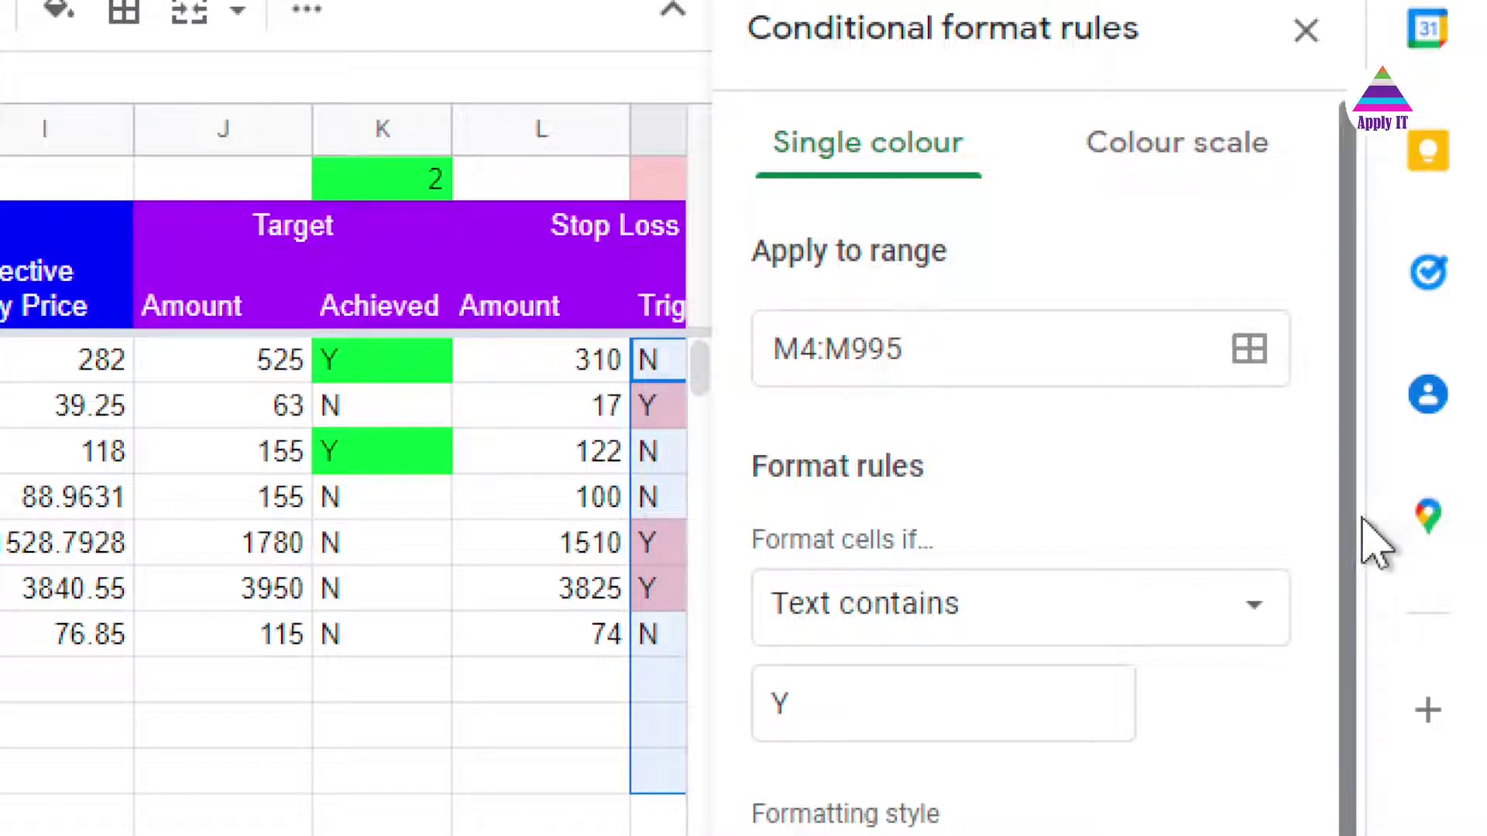
- Review the Triggered rule's text condition and pink fill, and close the conditional format rules
{"action": "scroll", "coordinate": [1361, 766], "scroll_direction": "down", "scroll_amount": 1}
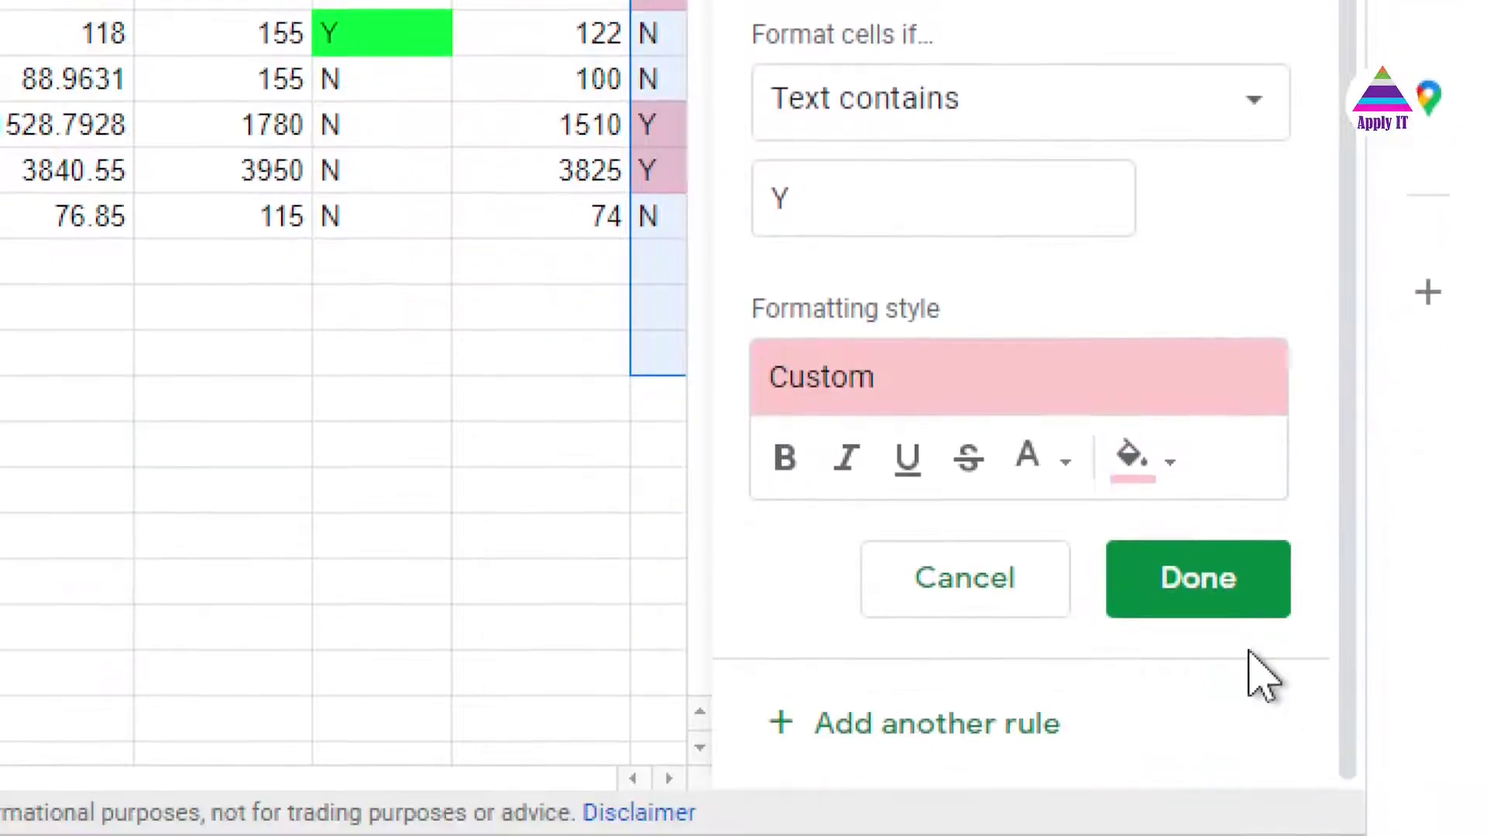
{"action": "left_click", "coordinate": [1176, 476]}
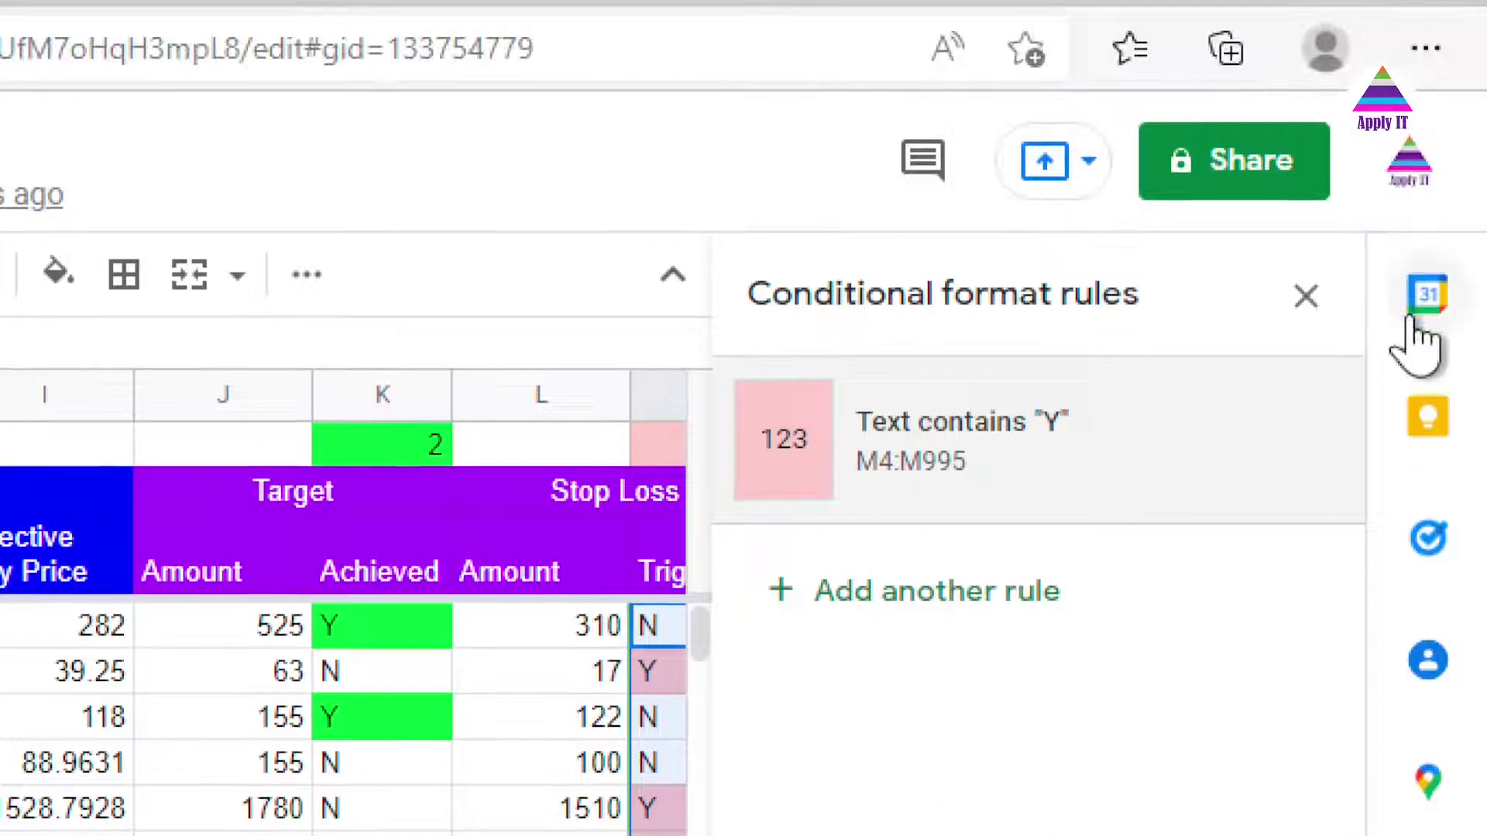
{"action": "left_click", "coordinate": [1307, 297]}
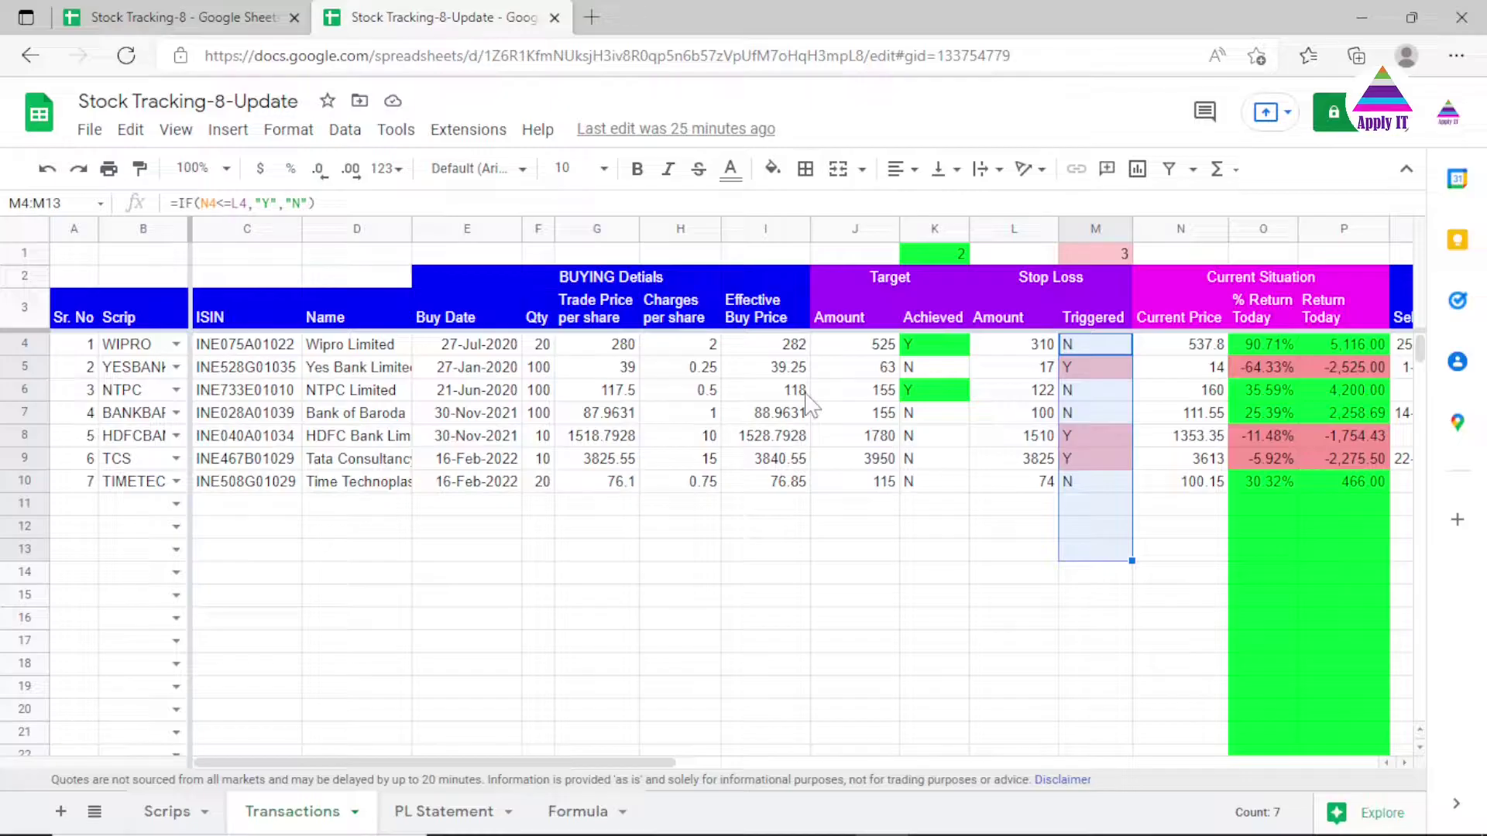
- Inspect the formulas in WIPRO's Achieved cell, YESBANK's Triggered cell and the count cells above both columns
{"action": "left_click", "coordinate": [920, 346]}
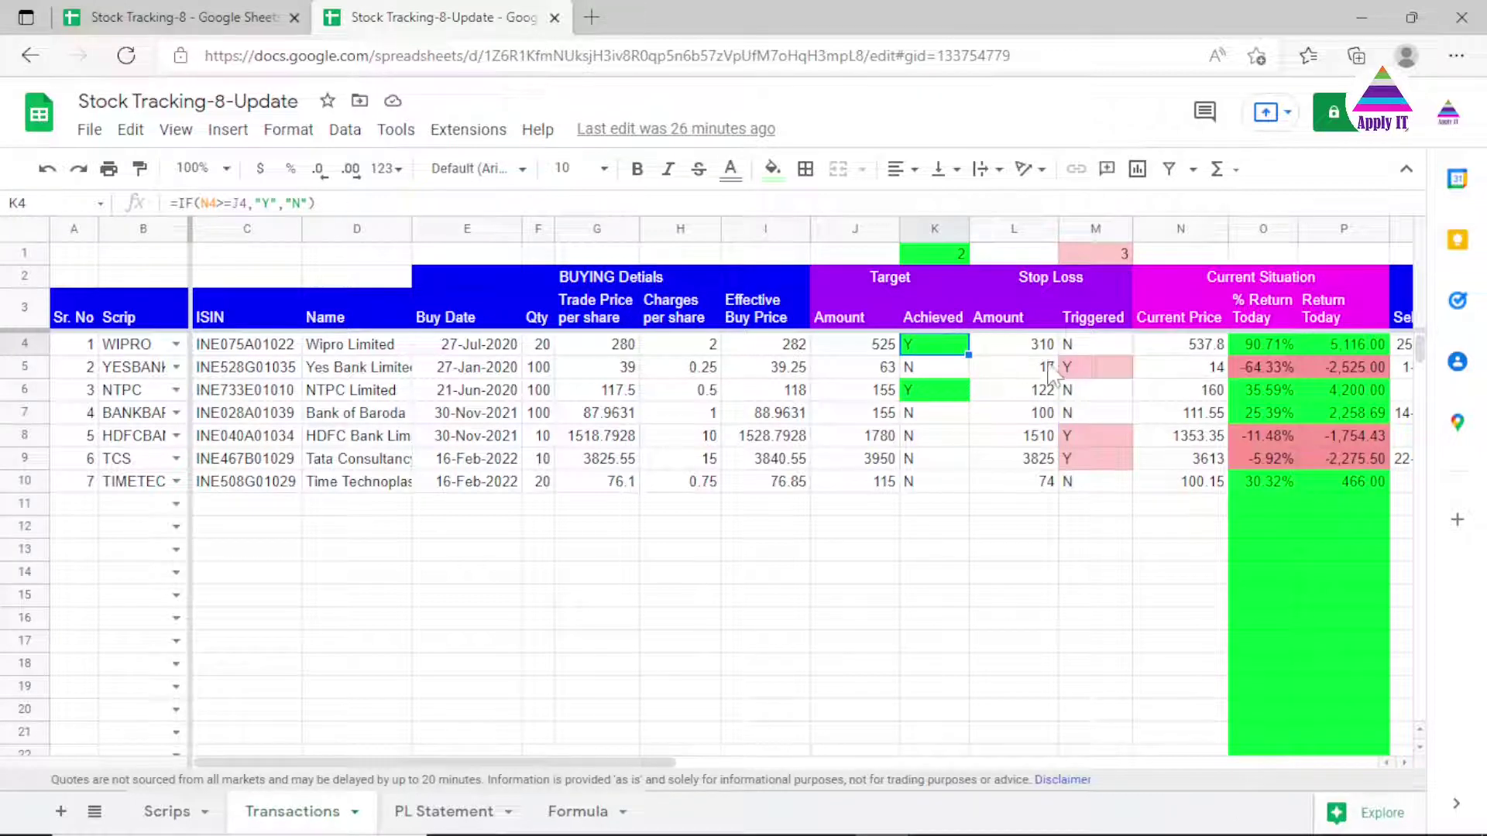
{"action": "left_click", "coordinate": [1085, 373]}
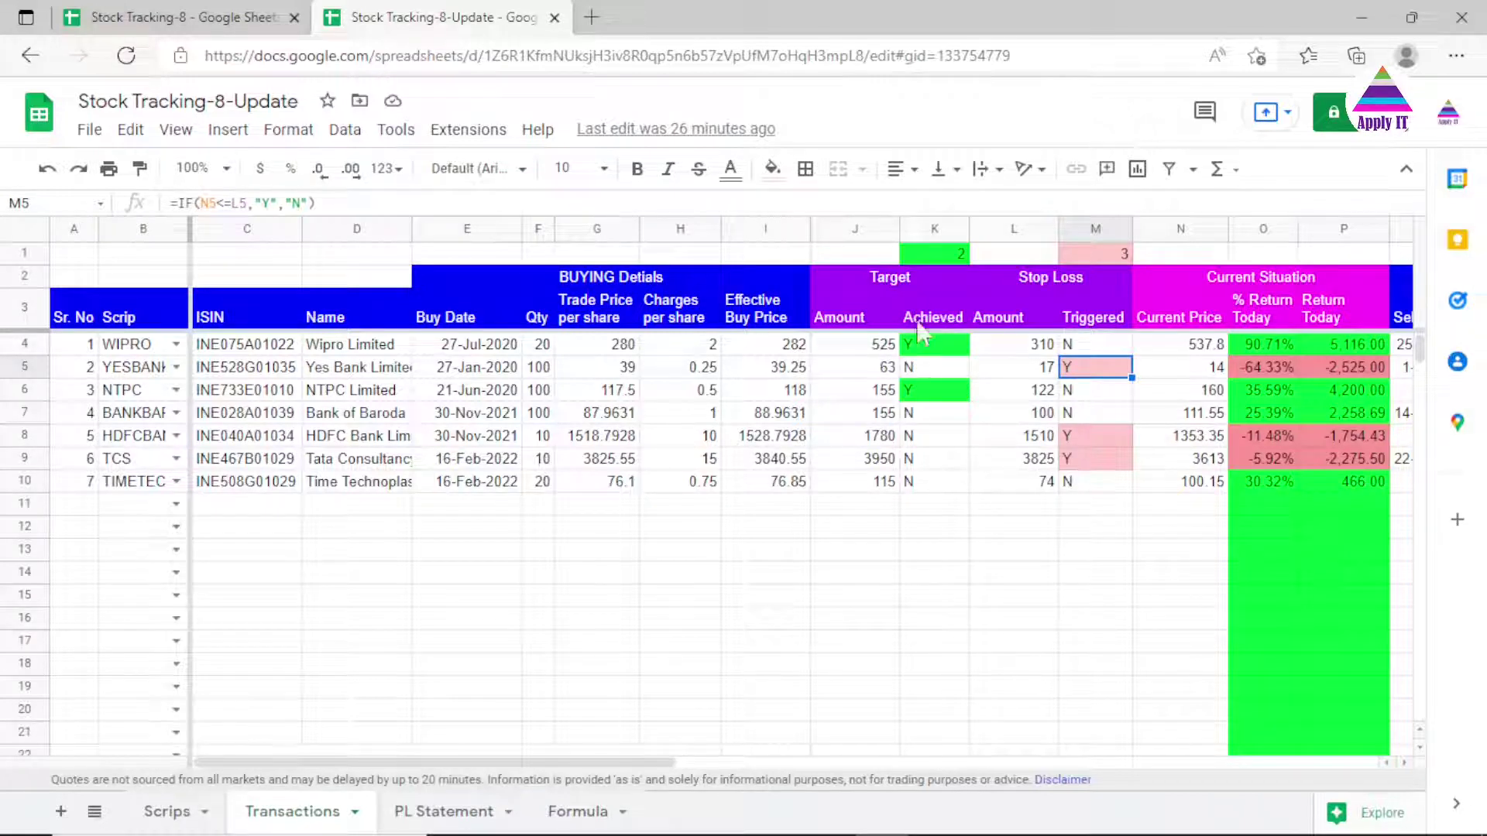
{"action": "left_click", "coordinate": [933, 256]}
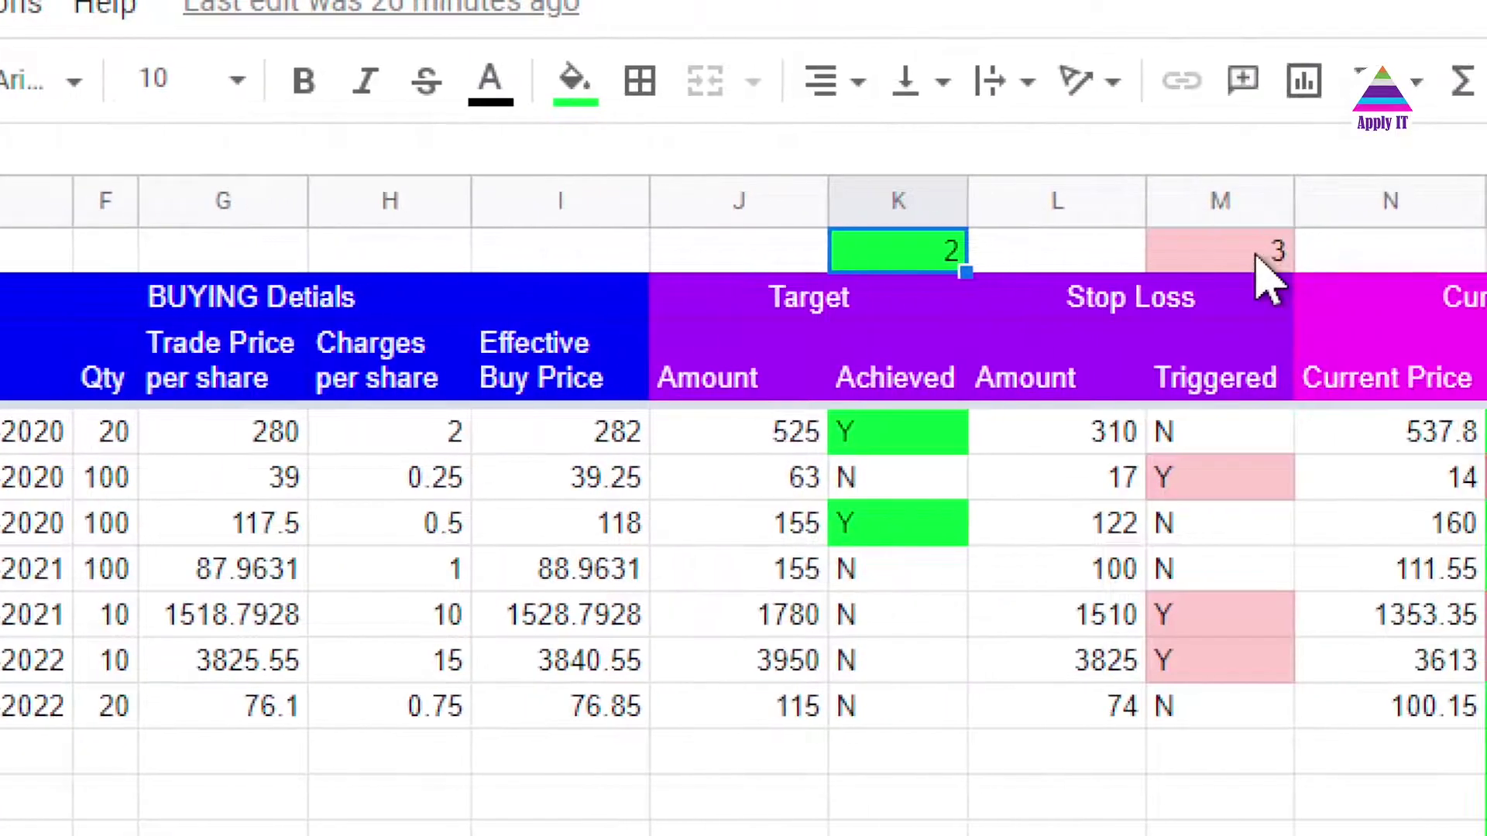
{"action": "left_click", "coordinate": [1261, 256]}
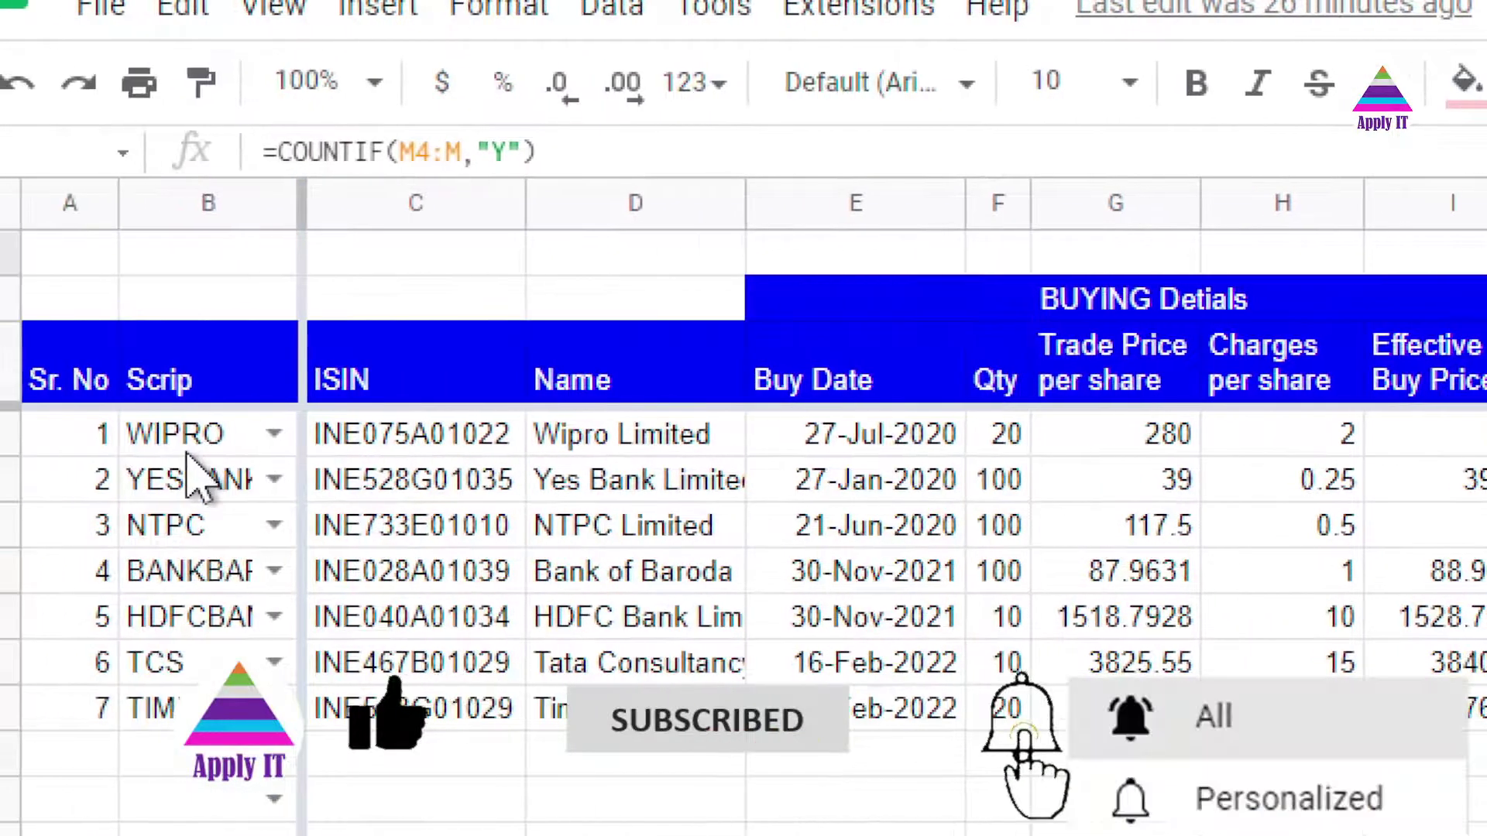
- Inspect WIPRO's Scrip cell and the lookup formulas in its ISIN and Name cells
{"action": "left_click", "coordinate": [236, 449]}
{"action": "left_click", "coordinate": [391, 447]}
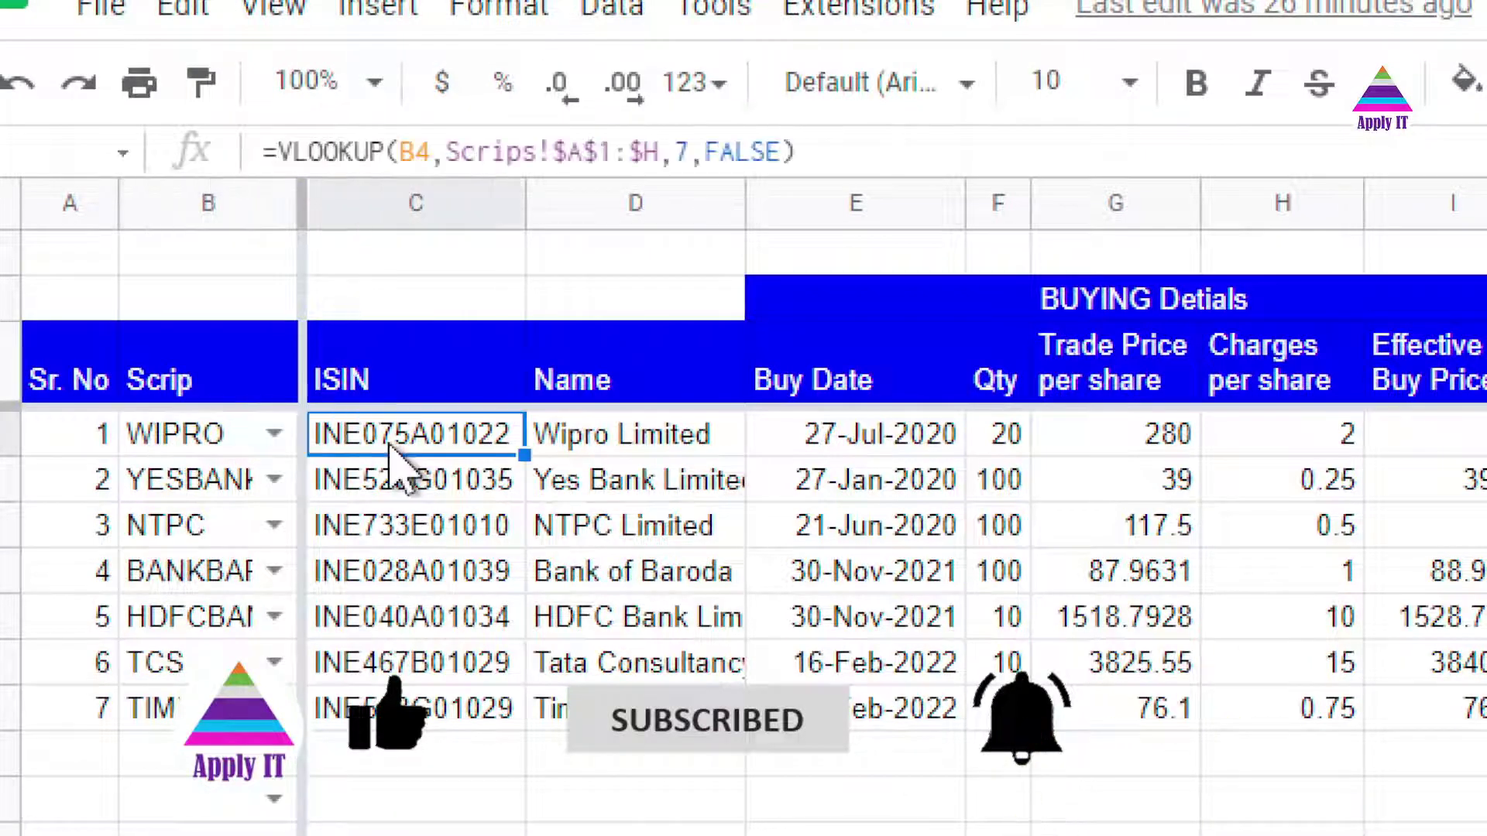
{"action": "left_click", "coordinate": [608, 446]}
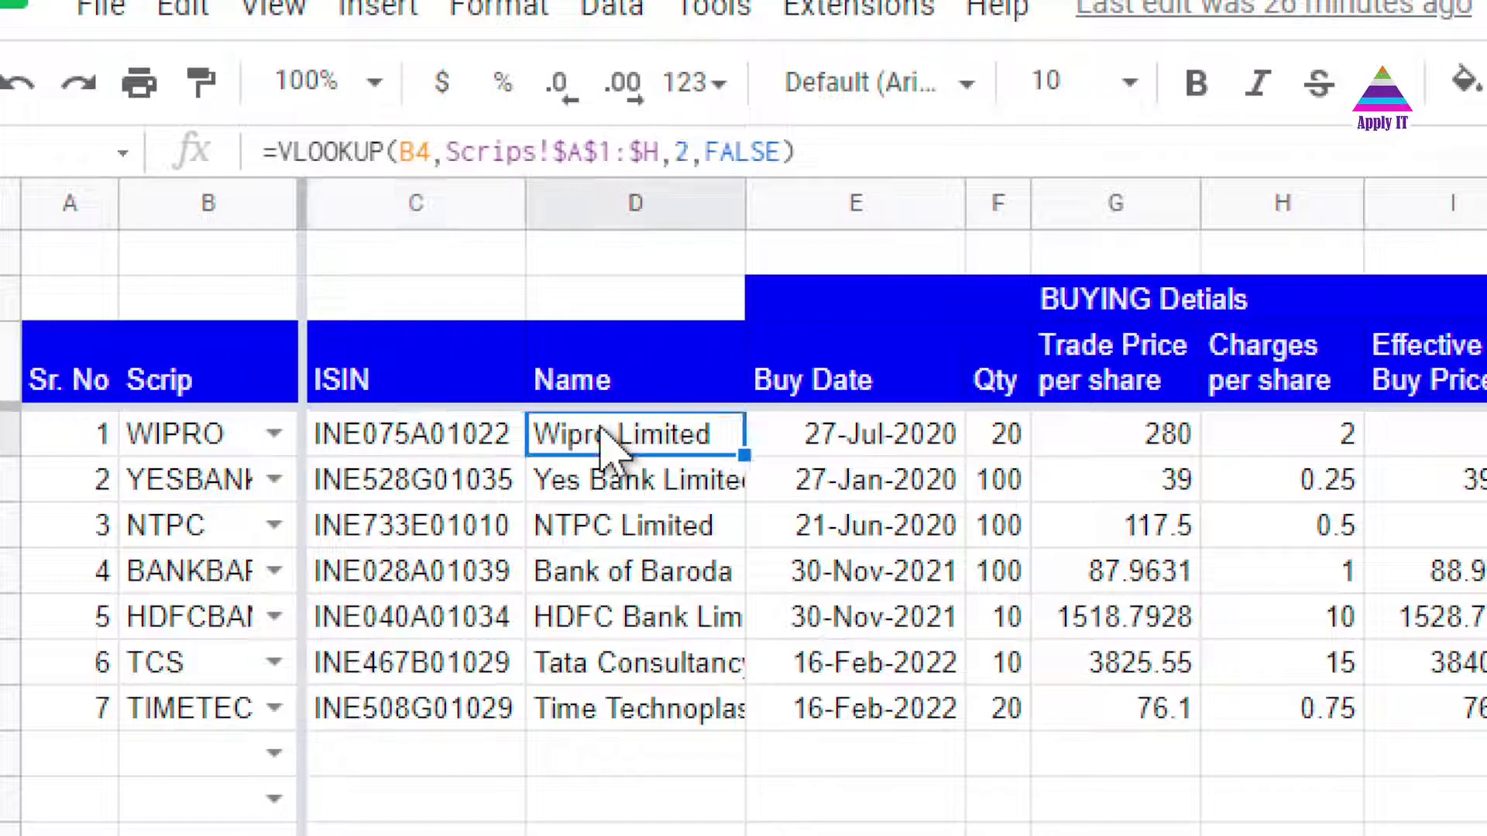
{"action": "left_click", "coordinate": [485, 449]}
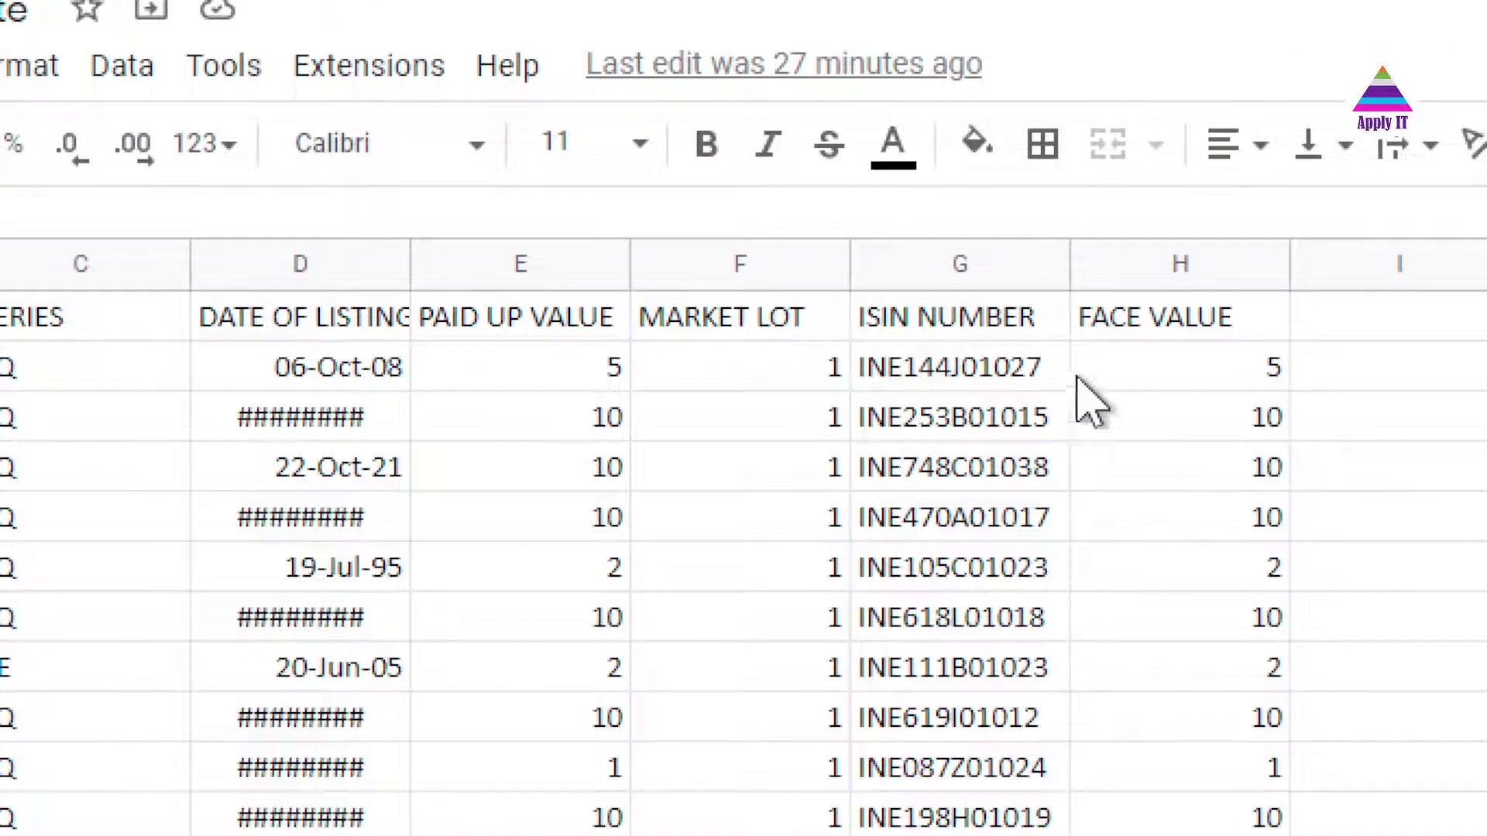
- Compare the ISIN NUMBER and company name columns of the Scrips sheet with the column indexes in WIPRO's ISIN and Name lookup formulas
{"action": "left_click", "coordinate": [982, 266]}
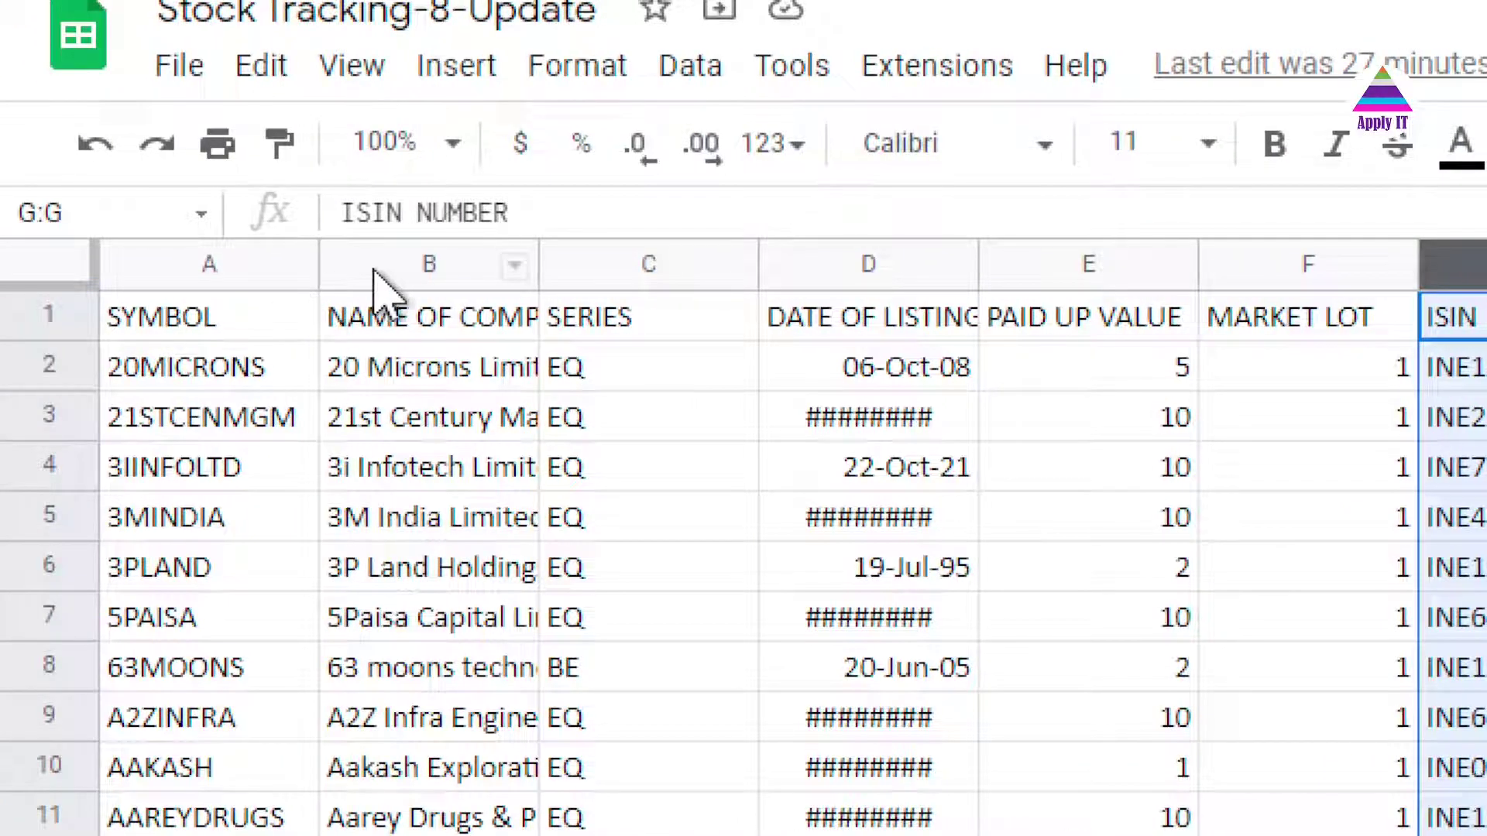
{"action": "left_click", "coordinate": [371, 266]}
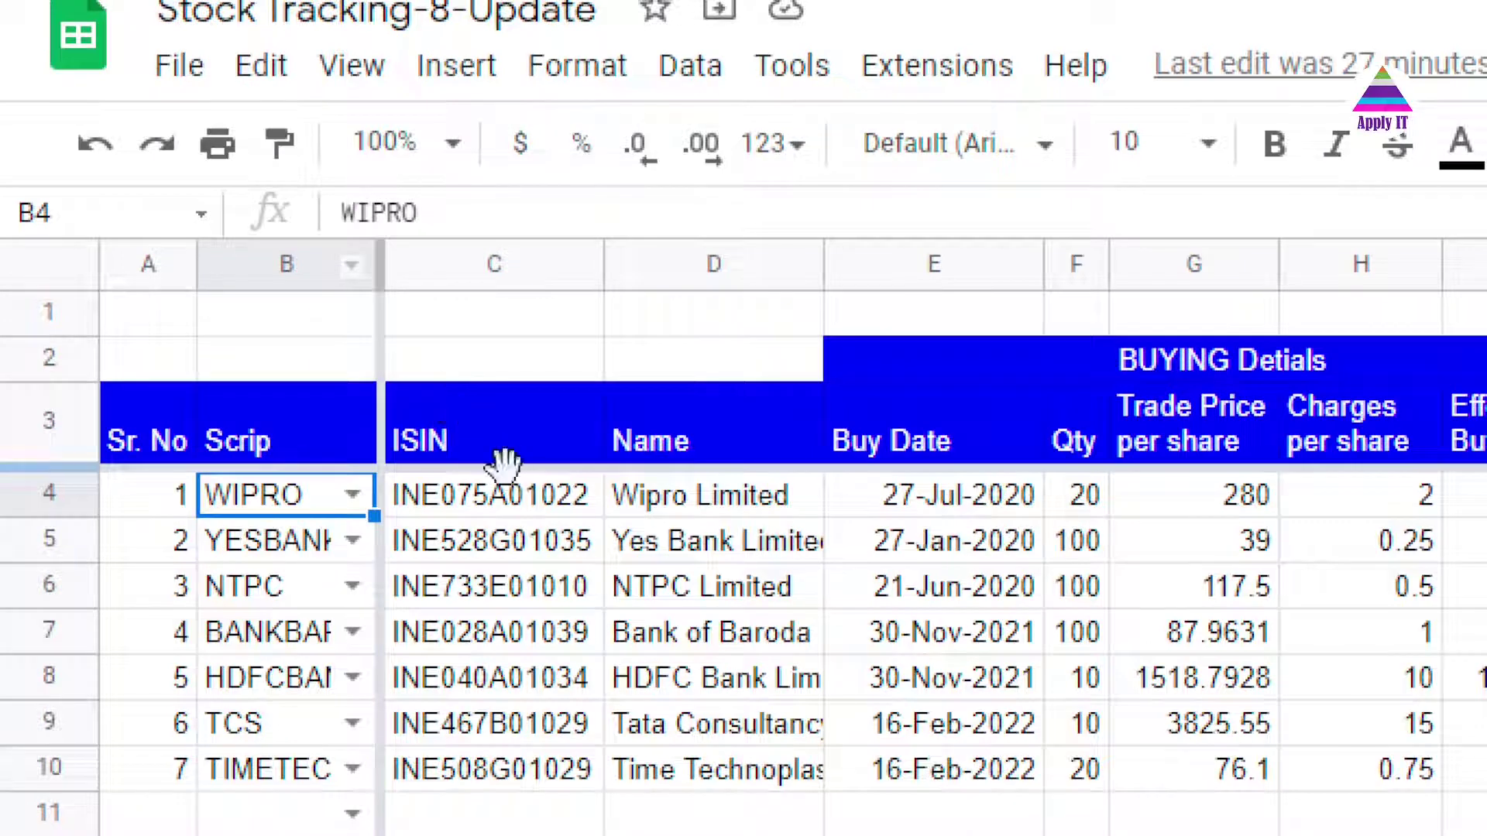
{"action": "left_click", "coordinate": [512, 518]}
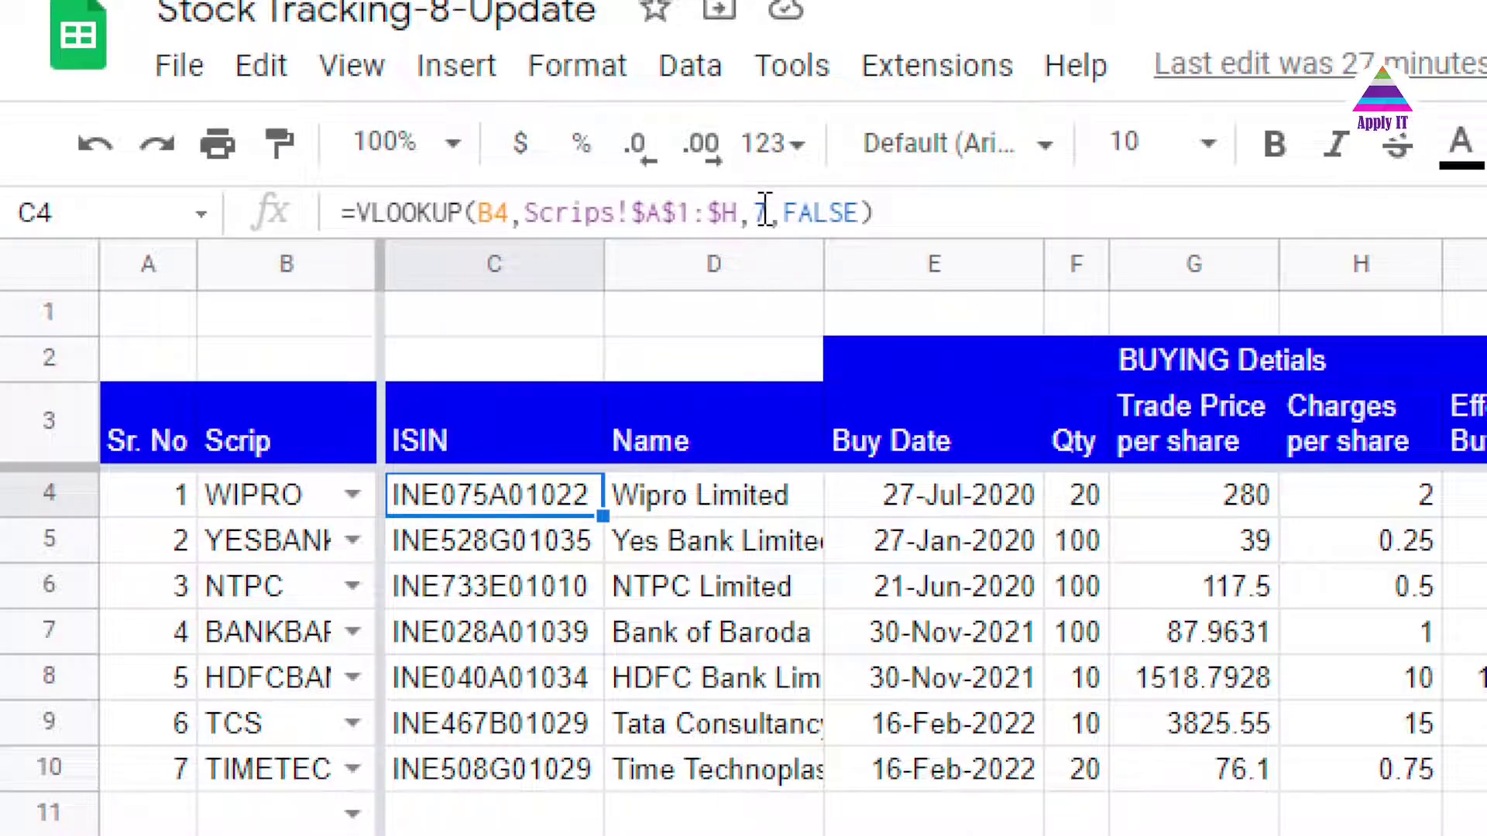
{"action": "left_click", "coordinate": [718, 500]}
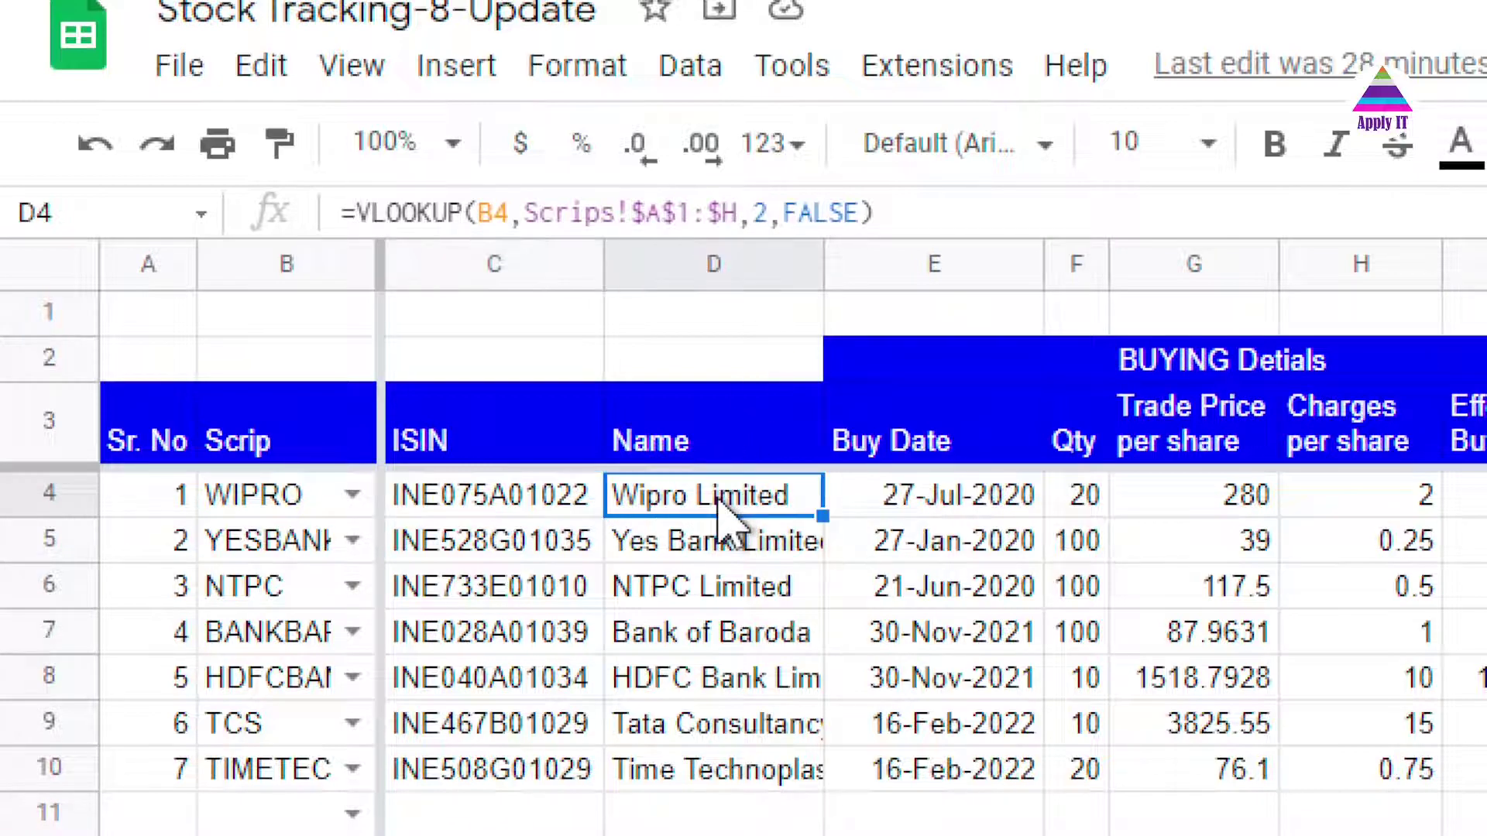
{"action": "left_click", "coordinate": [766, 212]}
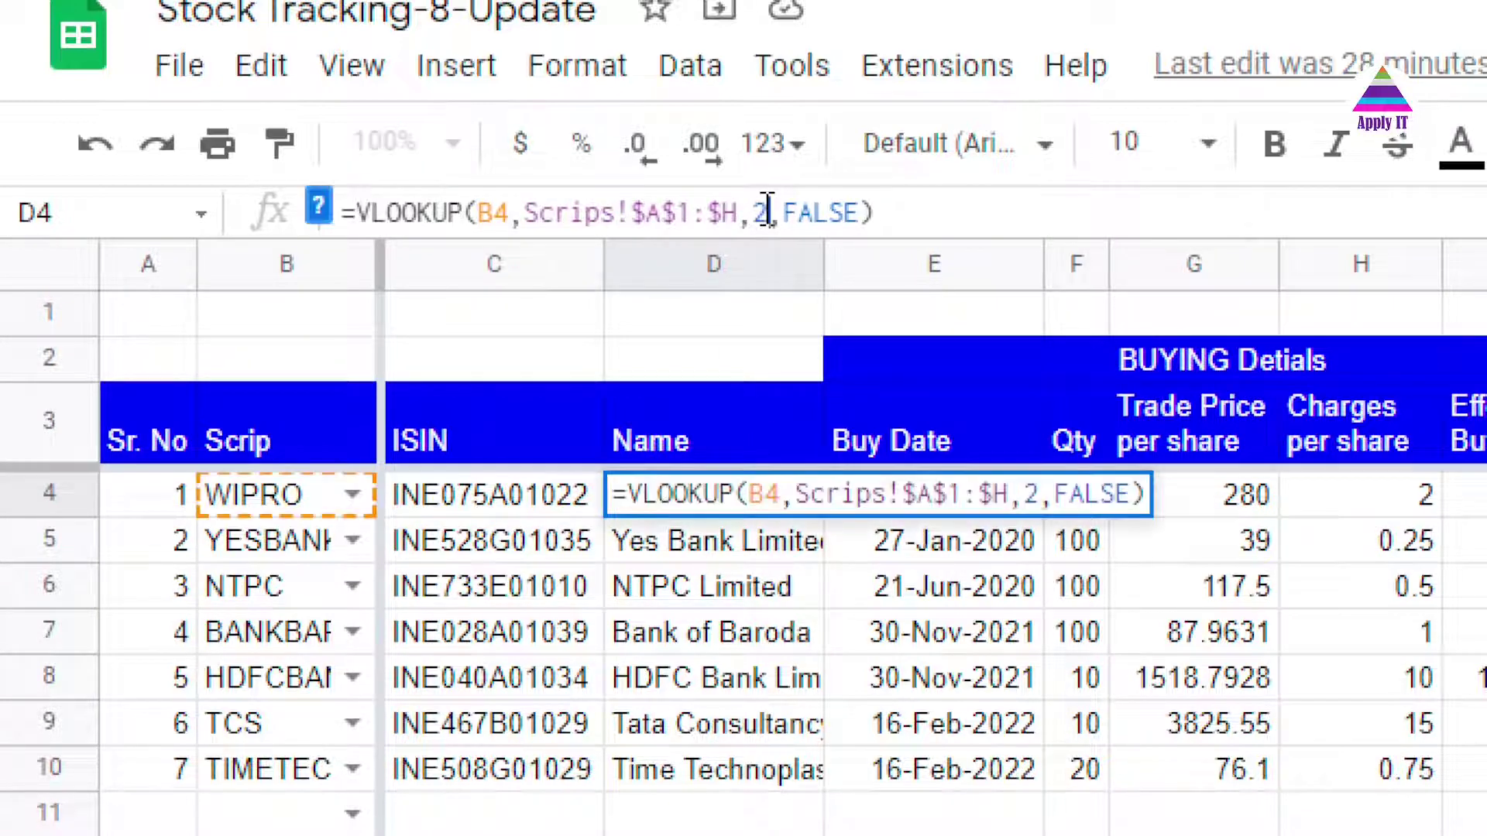
{"action": "key", "text": "Escape"}
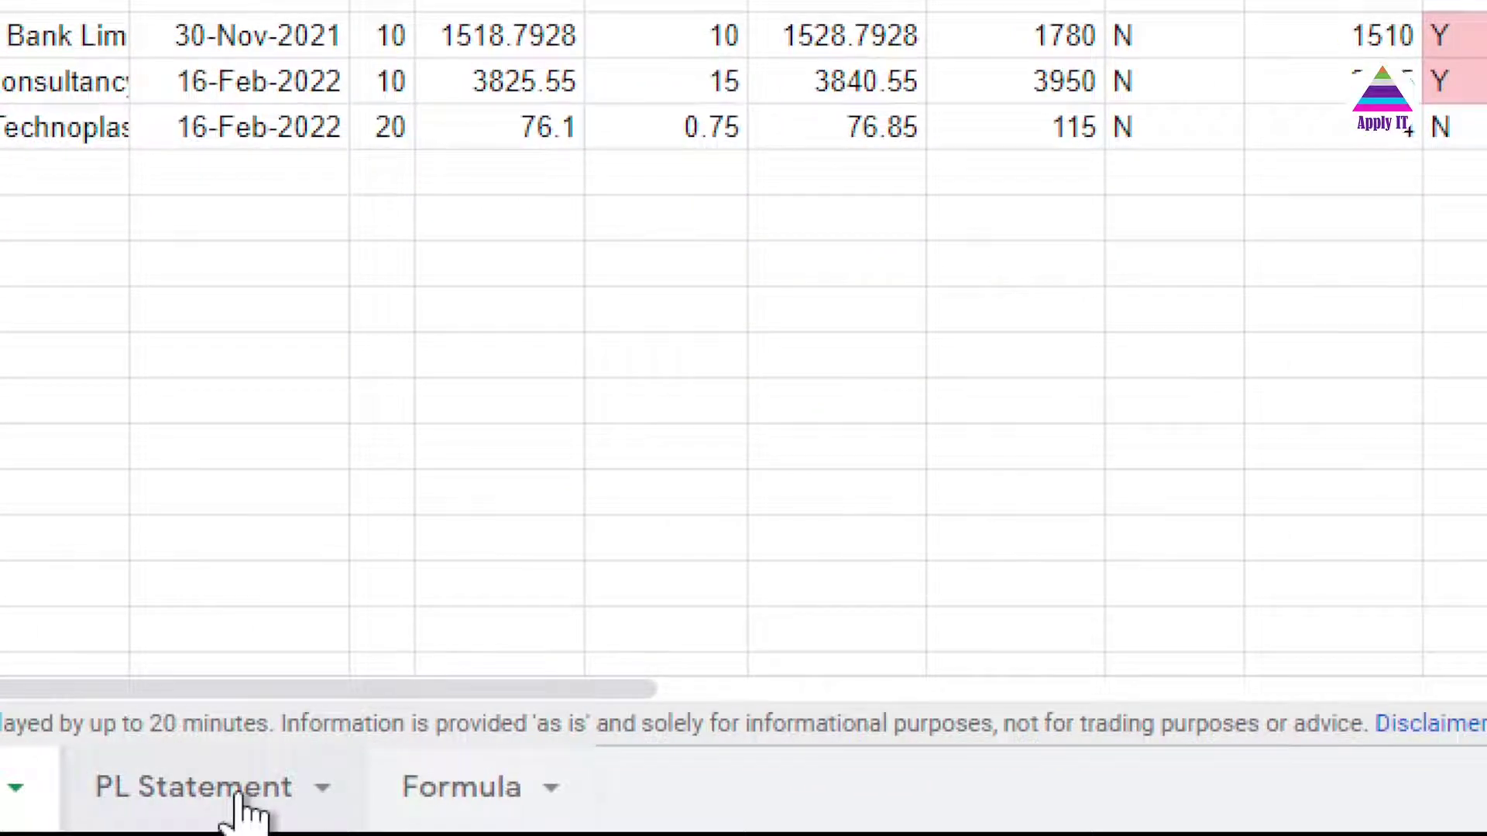
- Inspect the formula at the PL Statement's Sr. No header, view the Formula sheet, and return to the PL Statement
{"action": "left_click", "coordinate": [236, 799]}
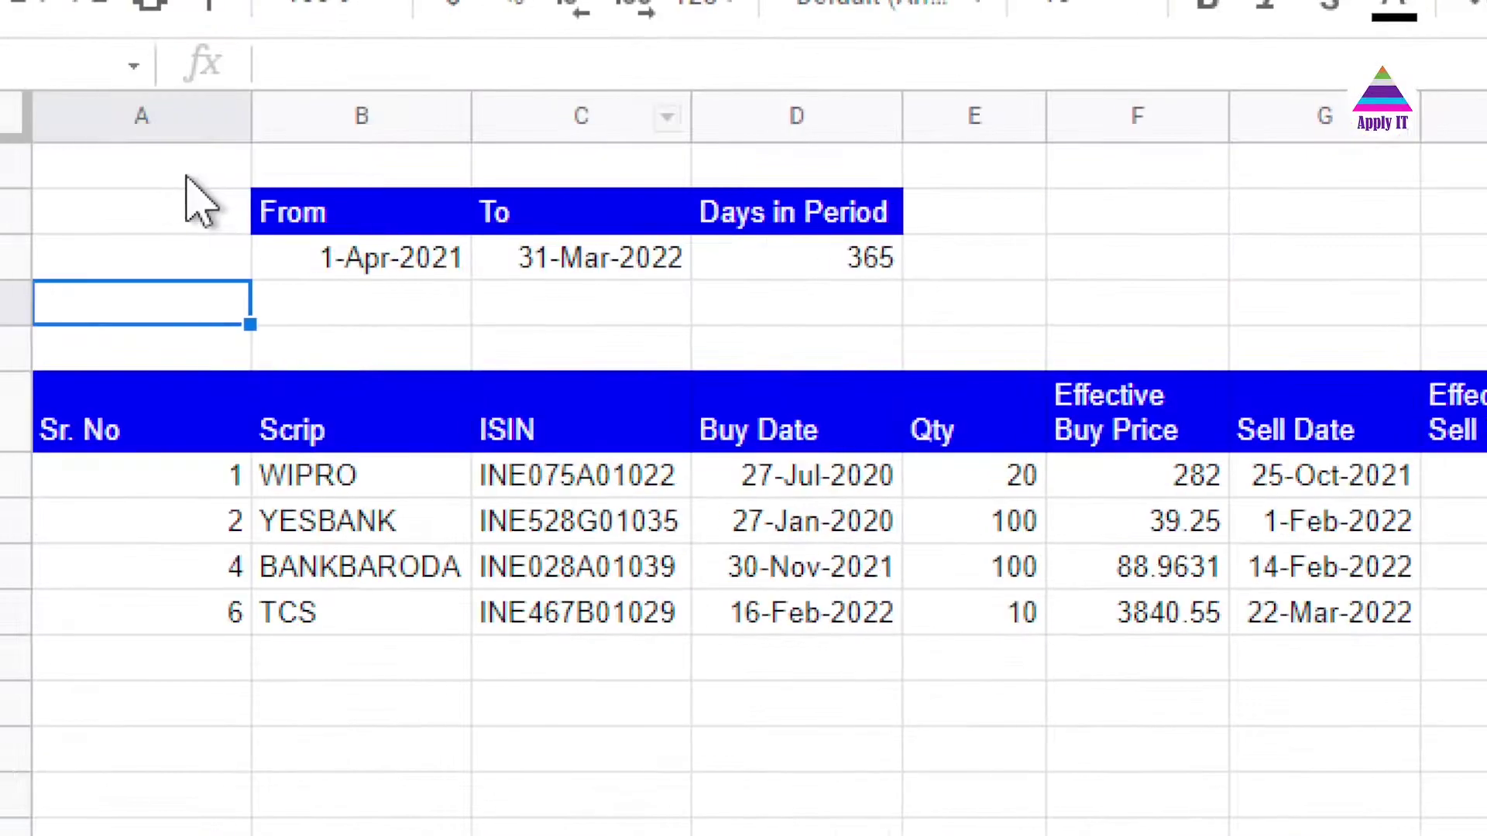
{"action": "left_click", "coordinate": [189, 410]}
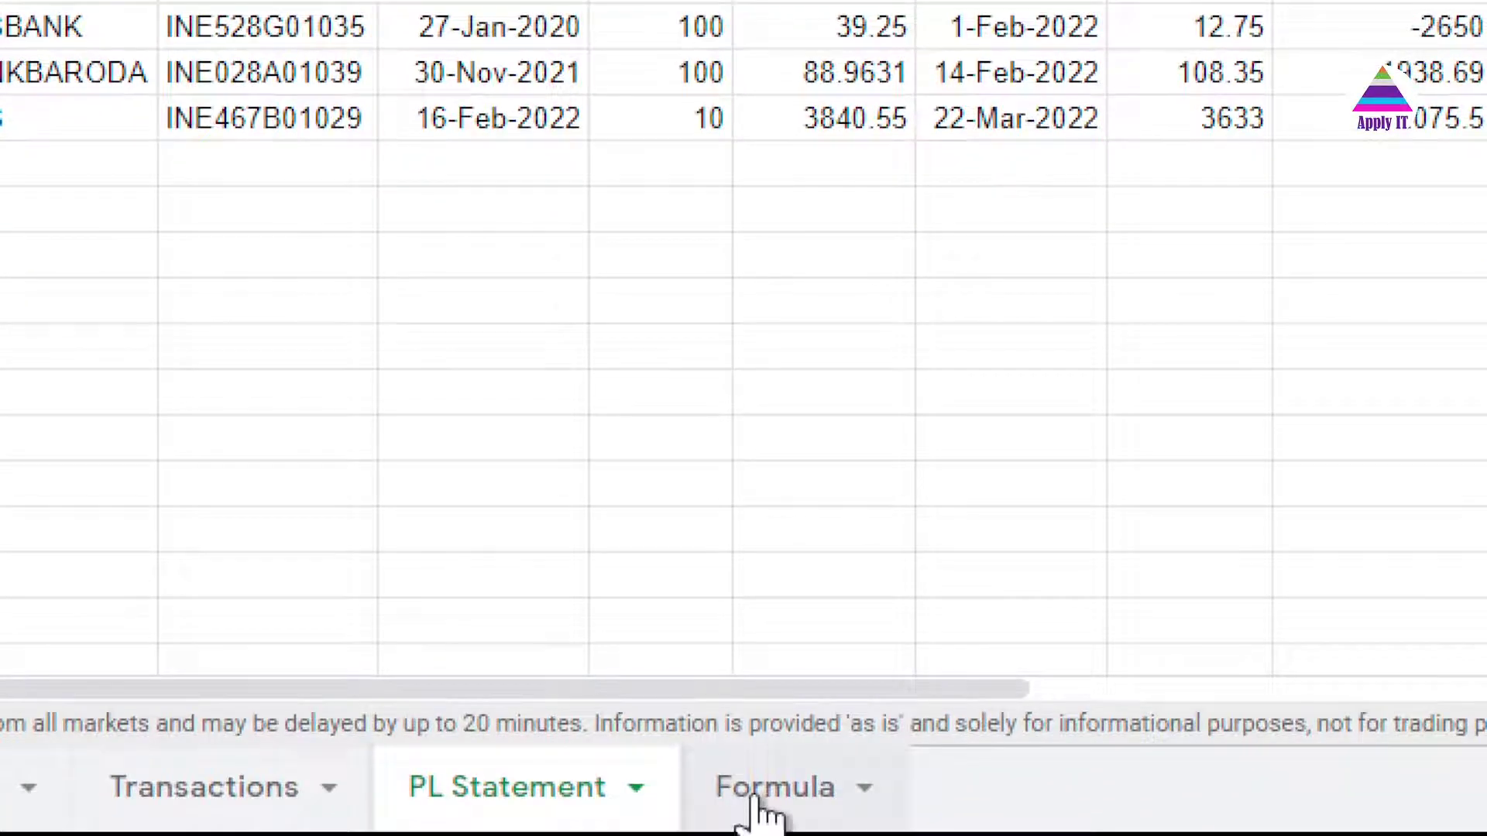
{"action": "left_click", "coordinate": [751, 810]}
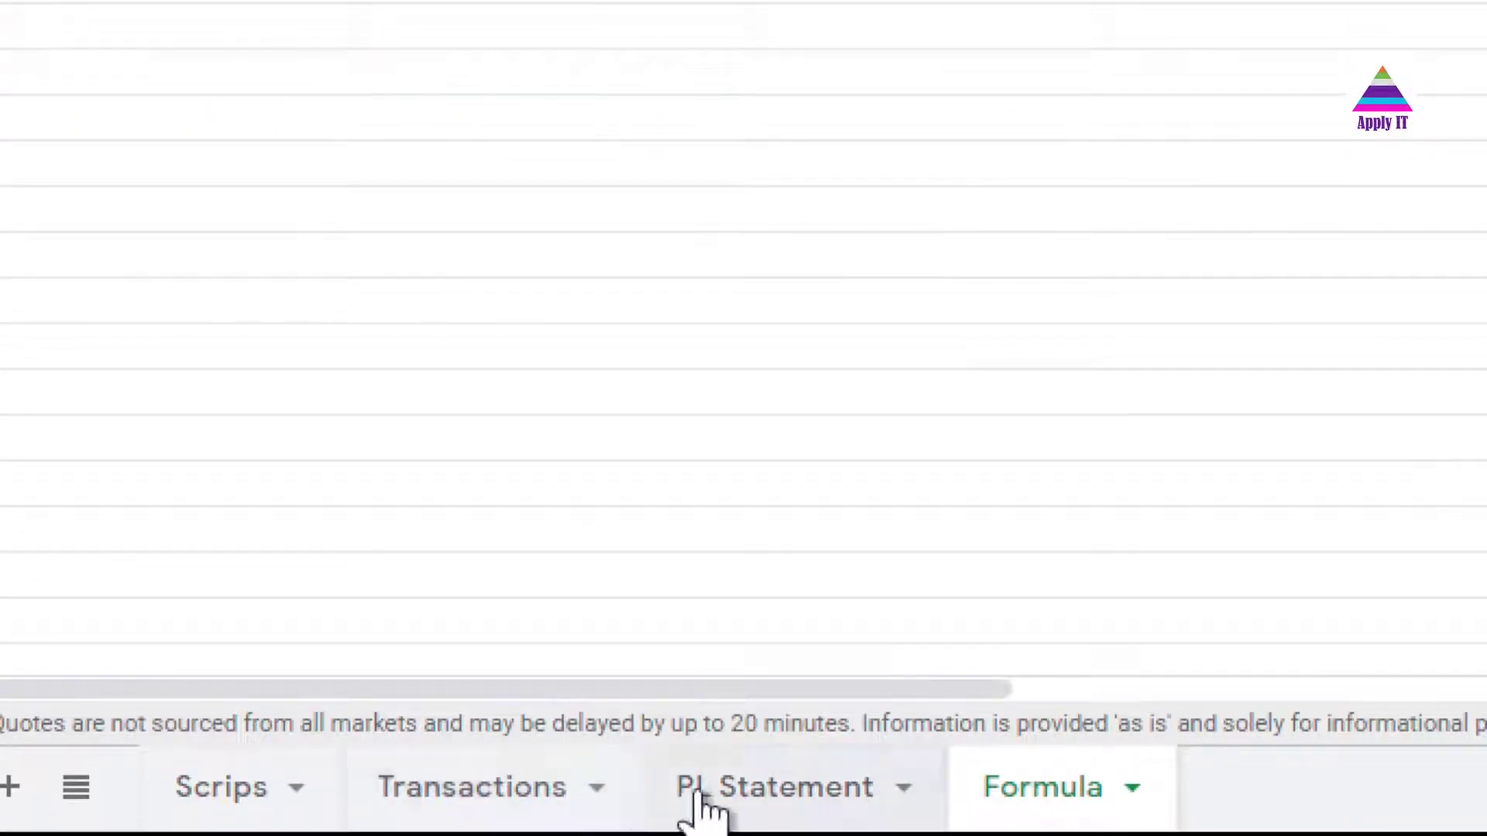
{"action": "left_click", "coordinate": [701, 805]}
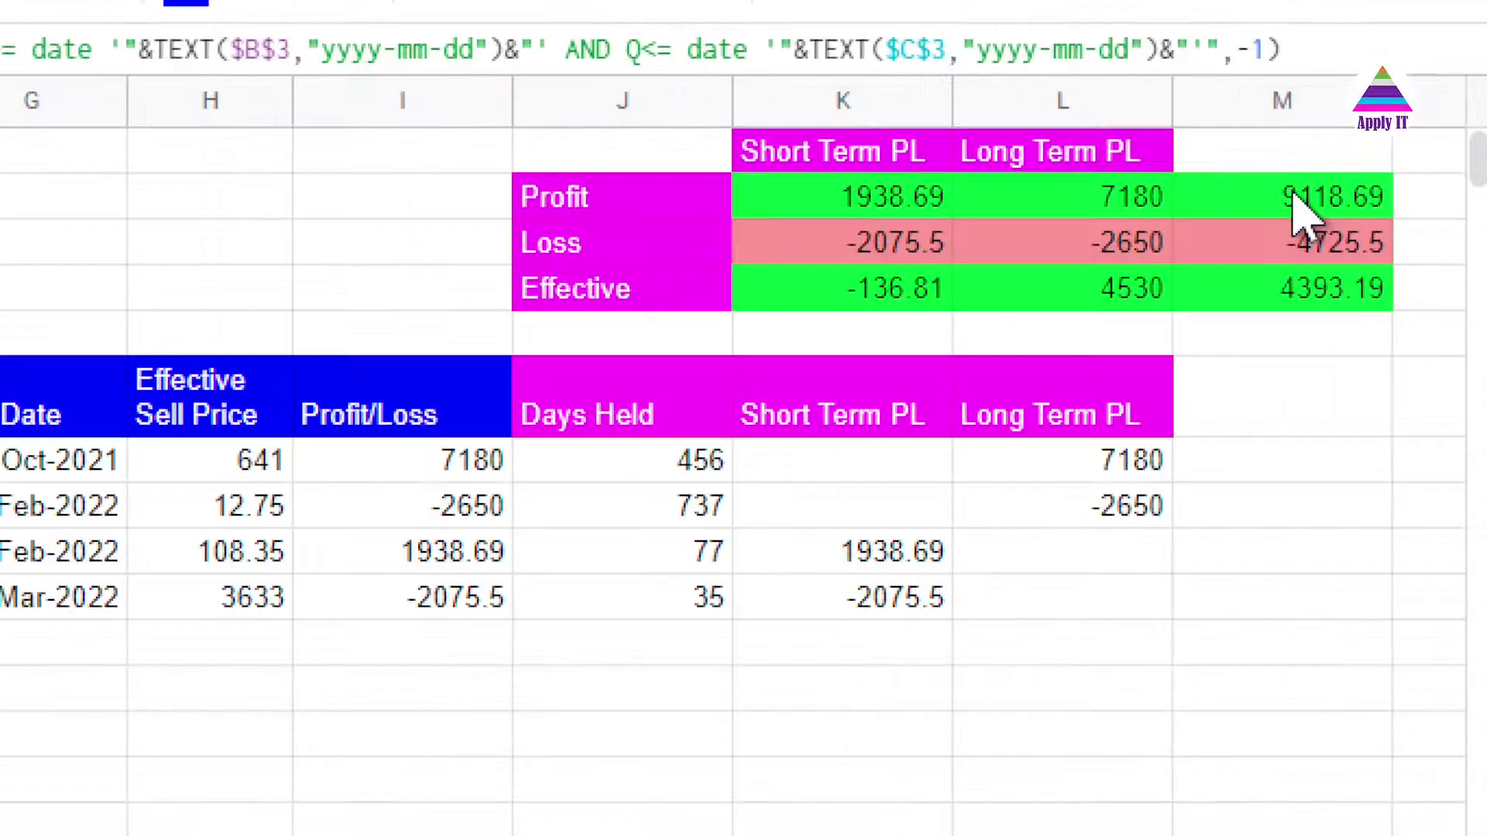